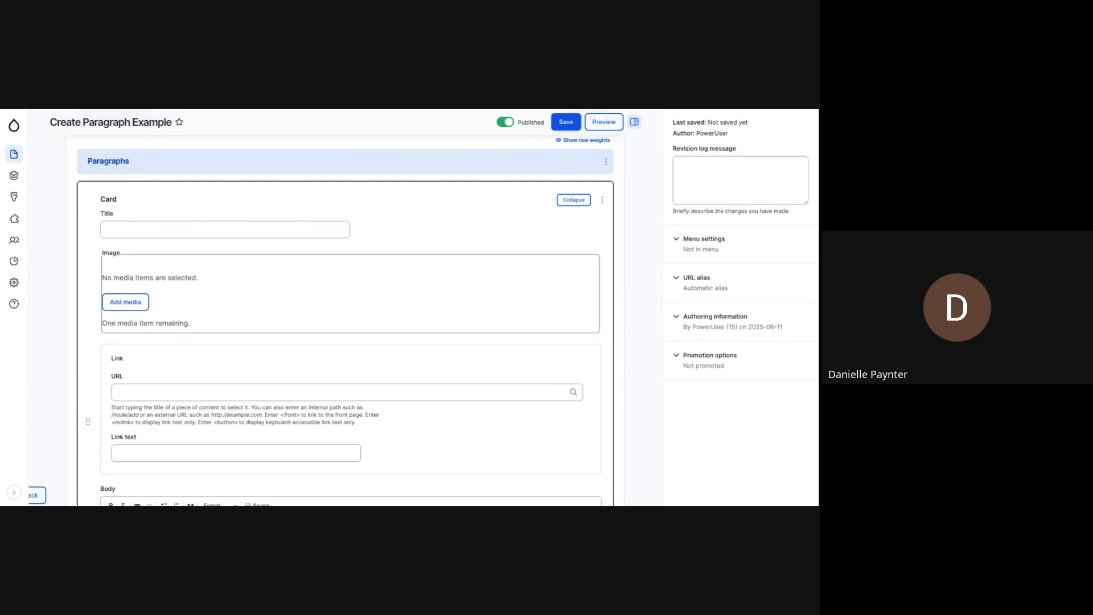
- Review the Card paragraph's Title, Image, Link and Body fields and check its additional actions
scroll(345, 318, down, 2)
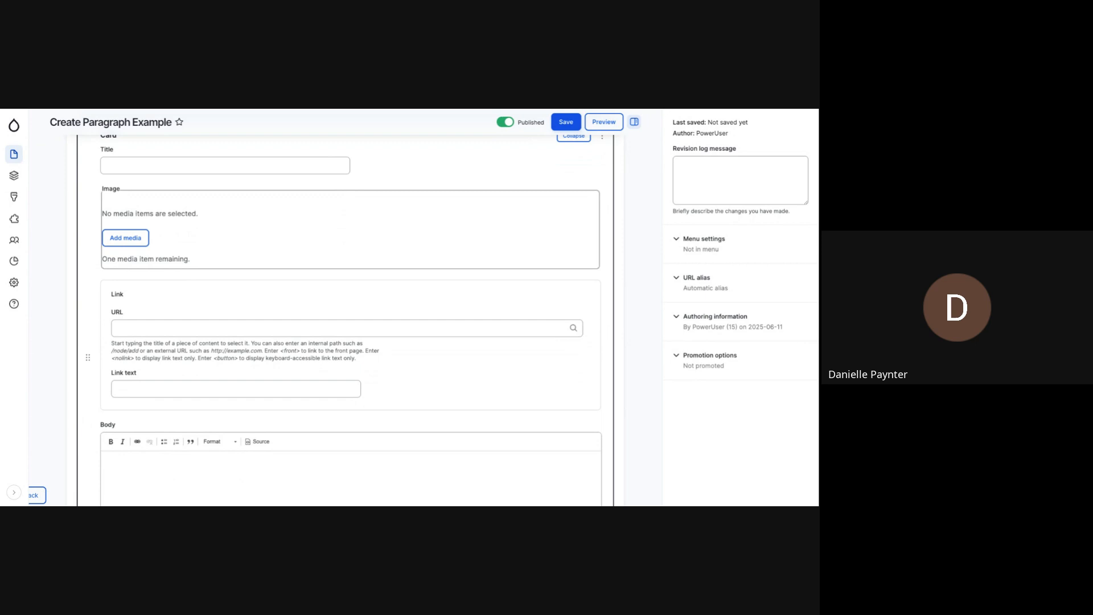
scroll(344, 319, down, 5)
scroll(345, 319, up, 6)
scroll(468, 244, up, 3)
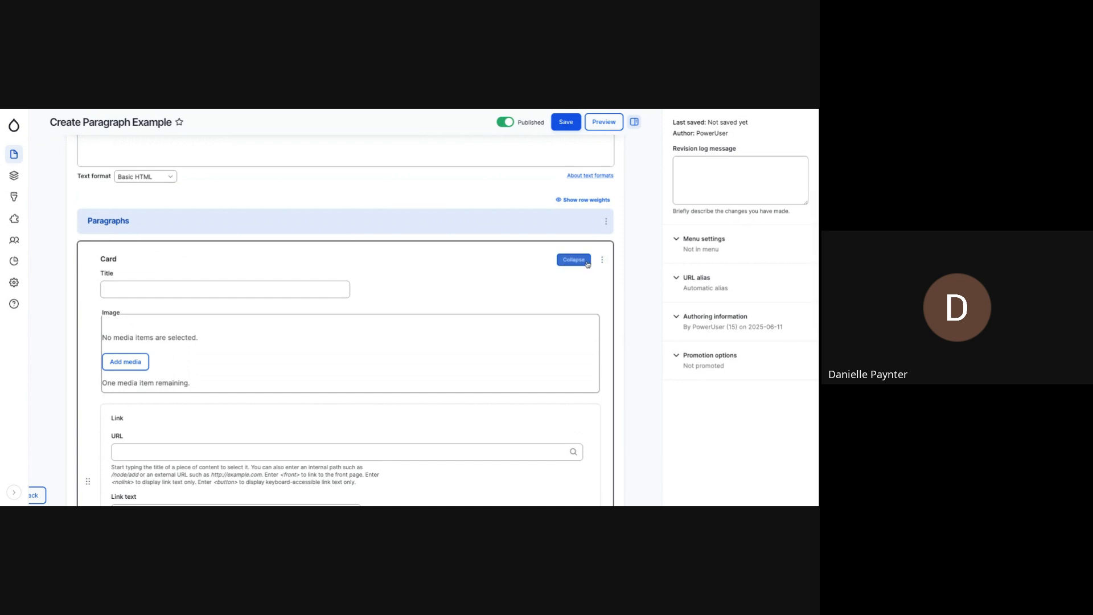
click(602, 260)
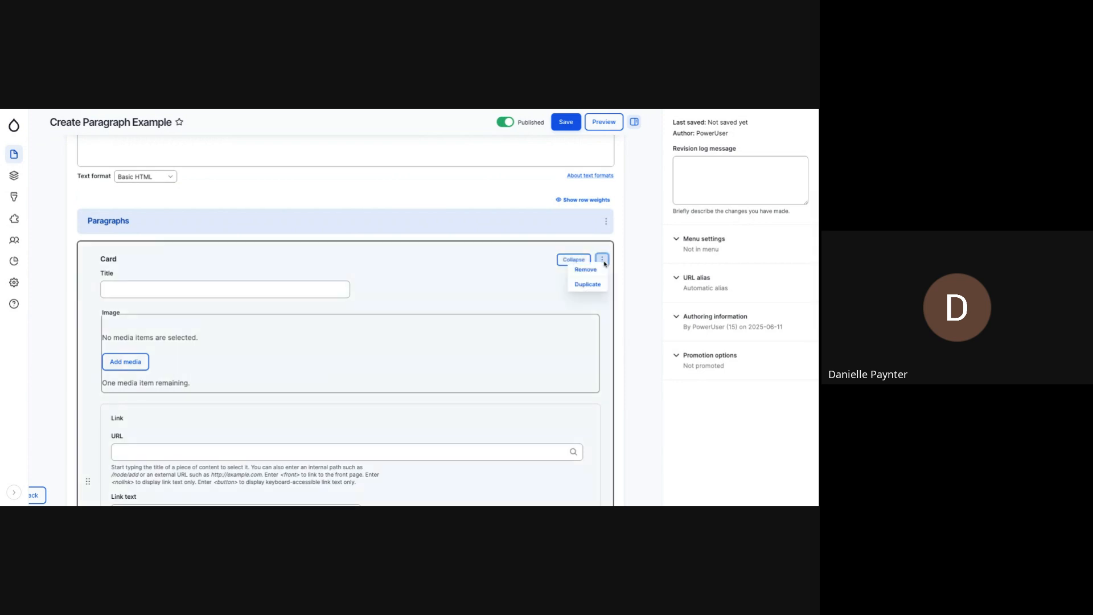
click(495, 256)
- Examine the Card paragraph's fields down through the Body editor to the area for adding further paragraphs
scroll(493, 256, down, 3)
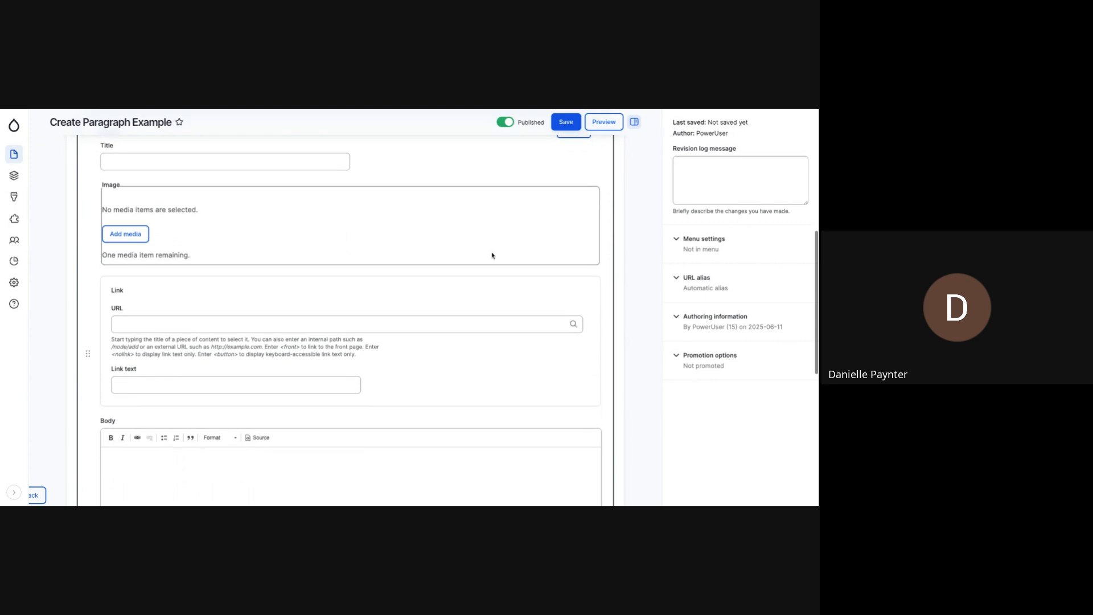
scroll(493, 256, down, 2)
click(493, 256)
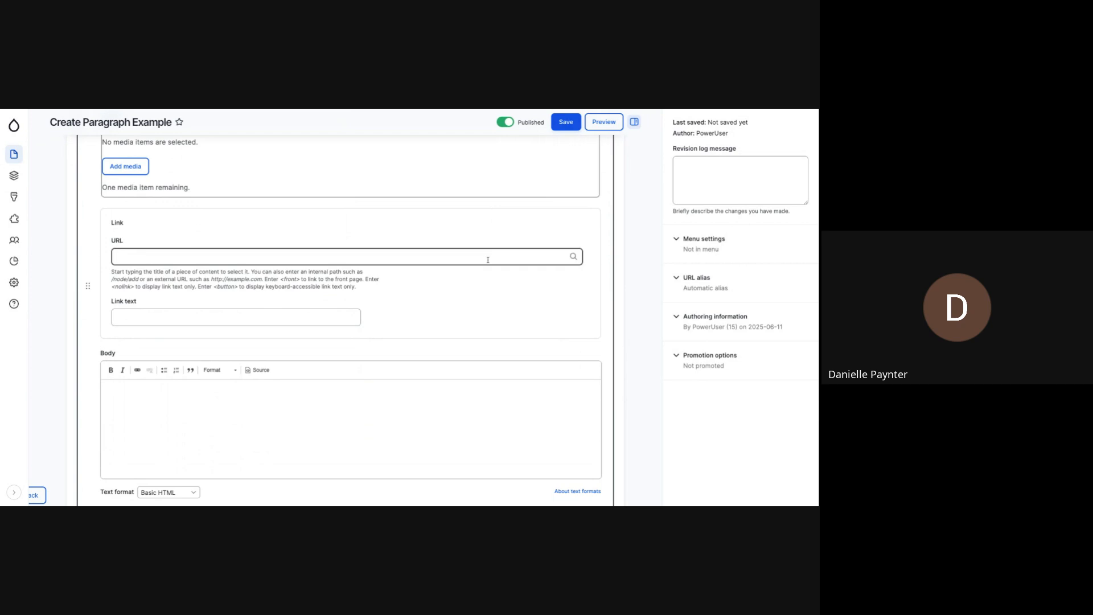
scroll(432, 253, down, 3)
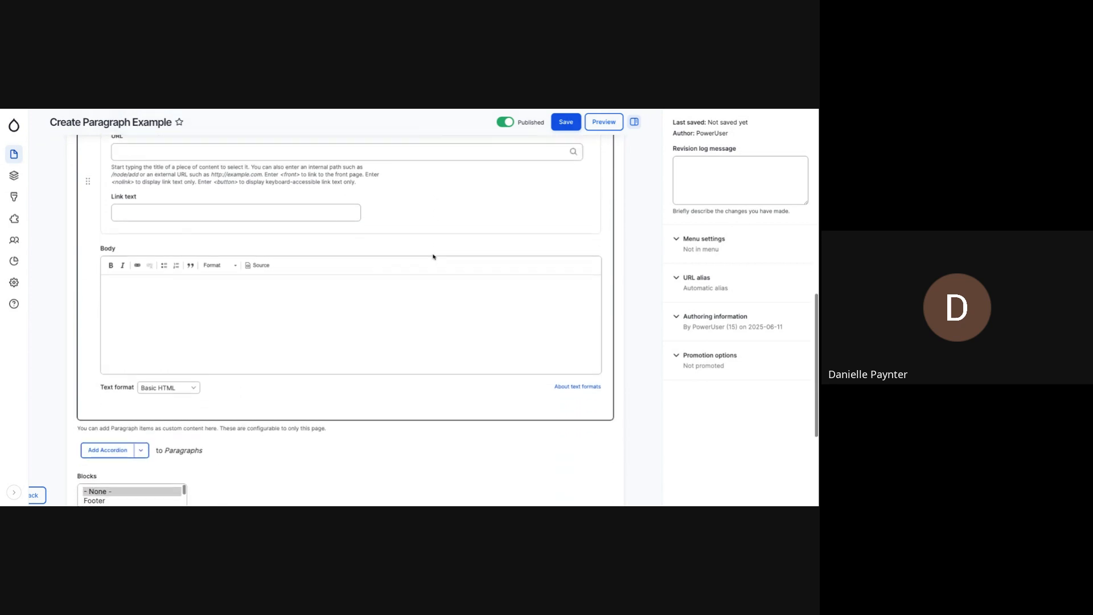
click(434, 257)
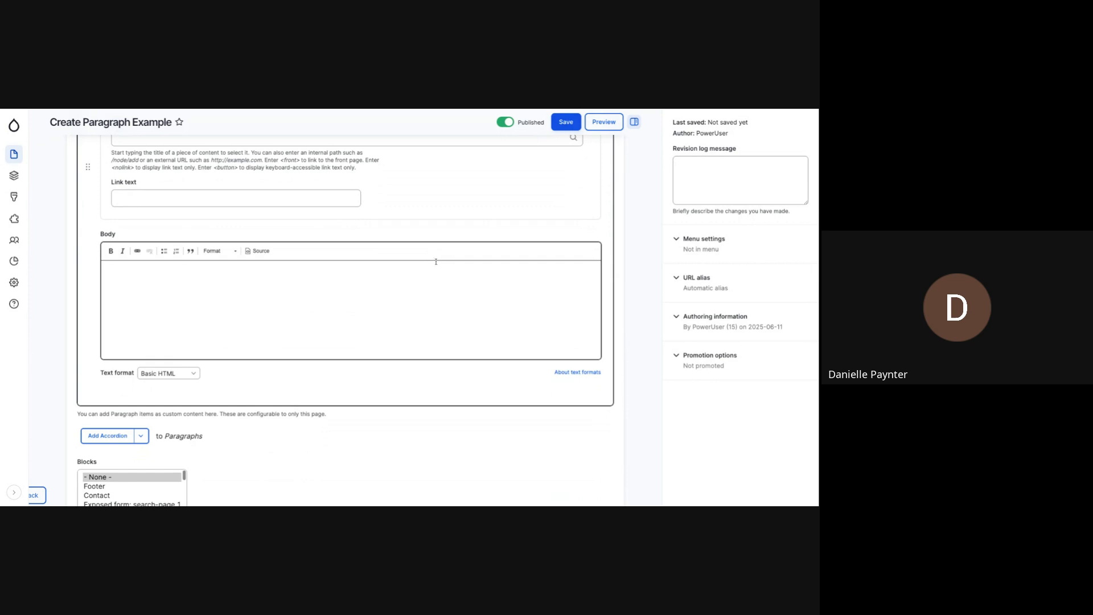
scroll(435, 261, down, 1)
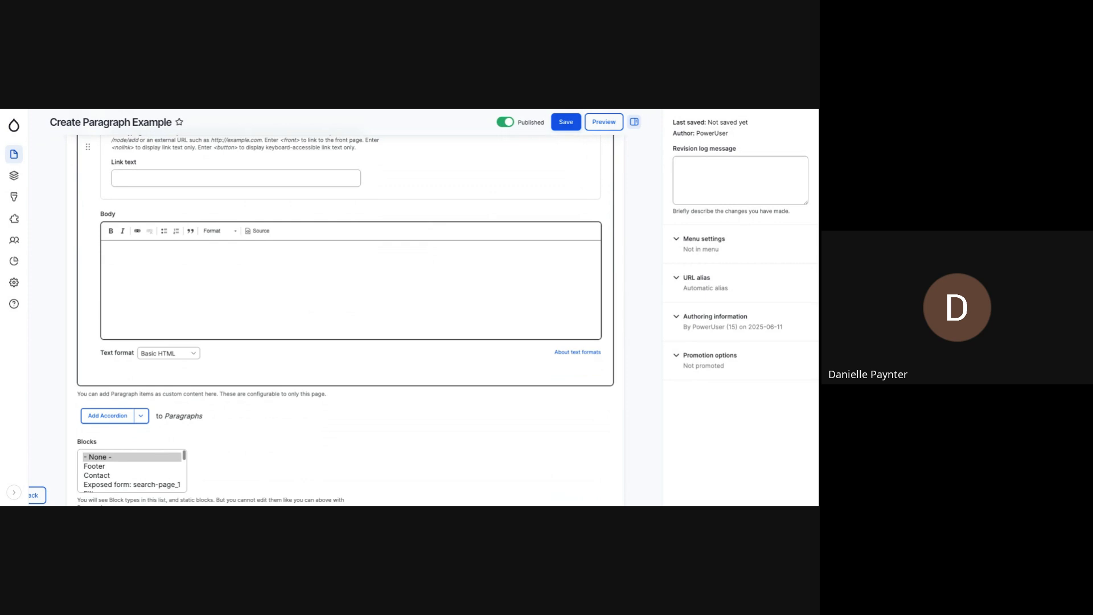
scroll(381, 262, up, 1)
scroll(381, 266, down, 4)
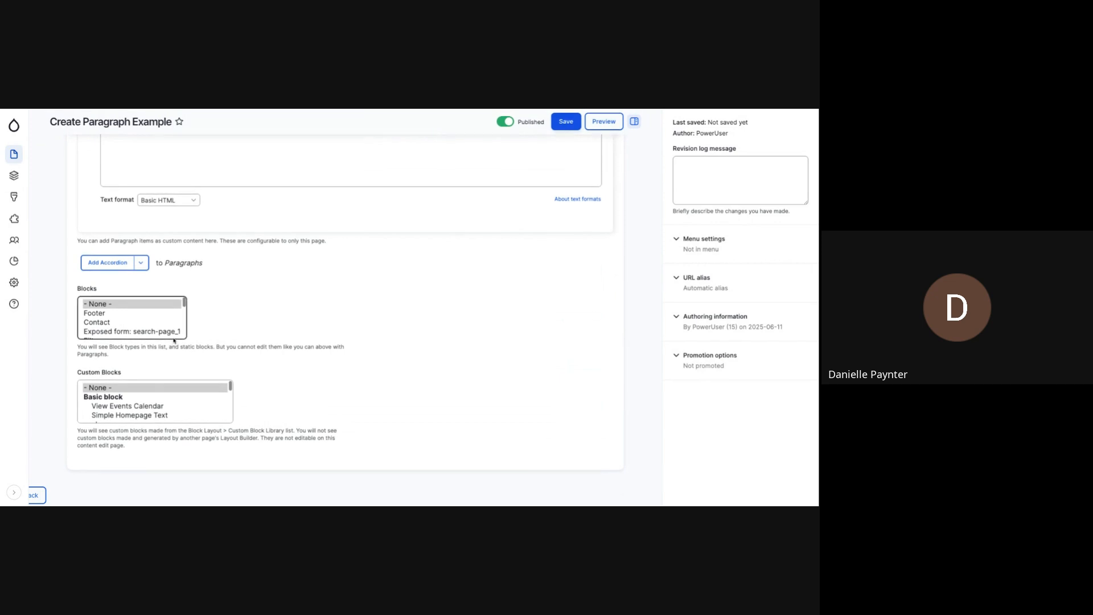
- Browse the Blocks list on the content form, trying the Contact and User account menu entries
click(127, 322)
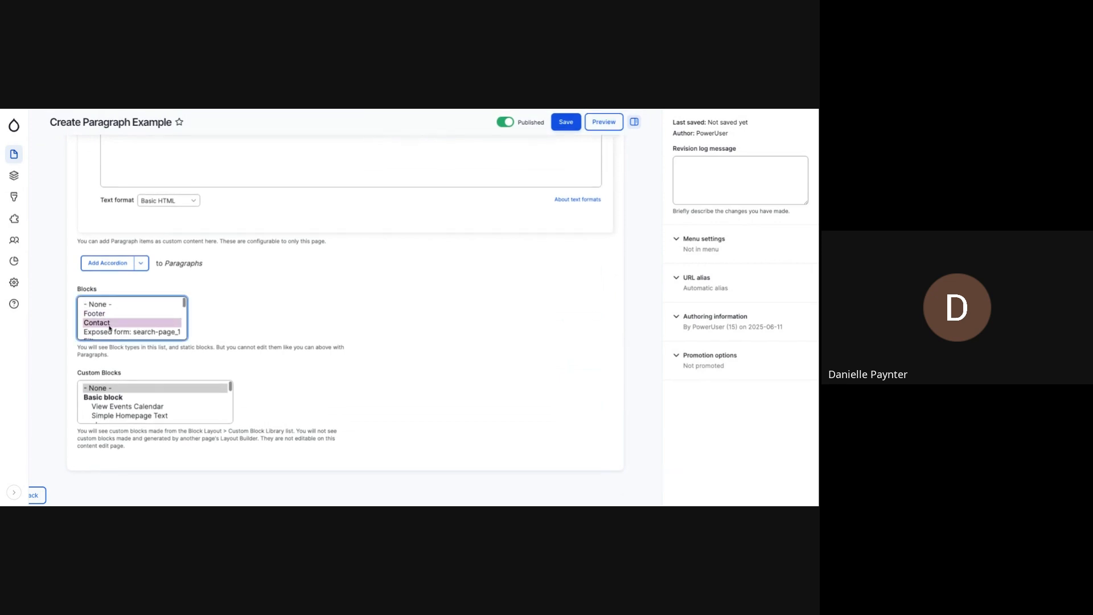
click(112, 330)
scroll(113, 328, down, 5)
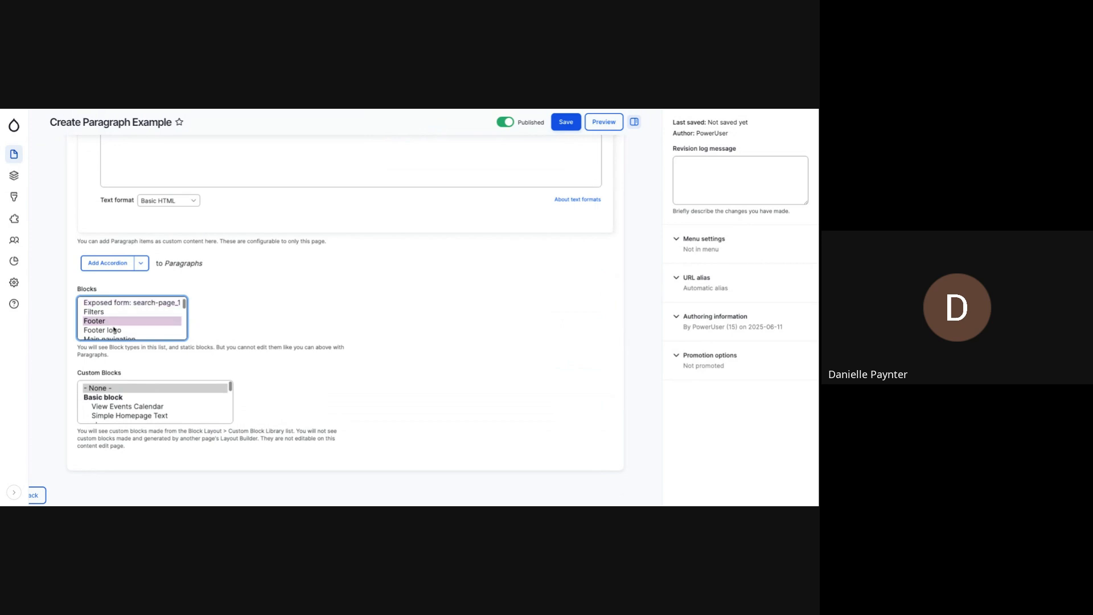
click(114, 327)
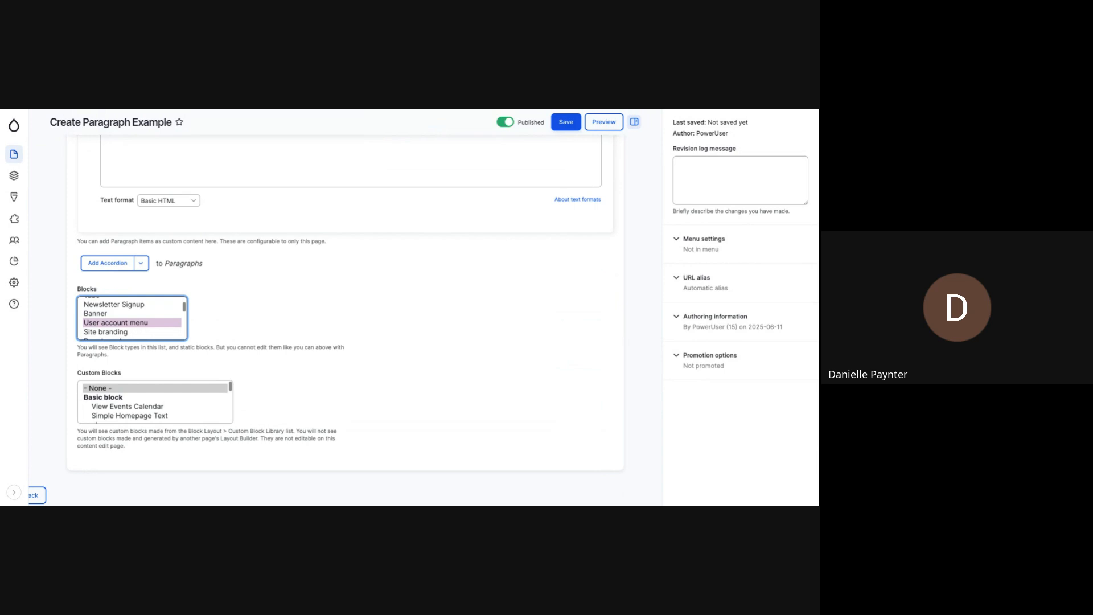
- Browse the Custom Blocks list to examine which library blocks can be placed on the page
scroll(141, 386, down, 2)
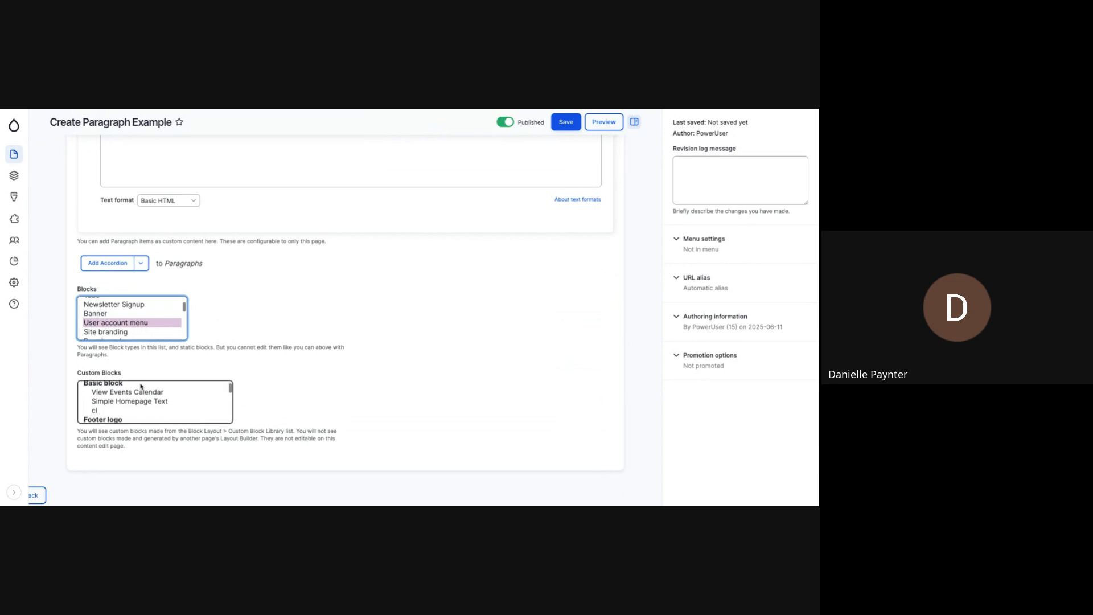
scroll(136, 399, down, 3)
click(133, 395)
scroll(132, 397, down, 3)
scroll(131, 398, down, 3)
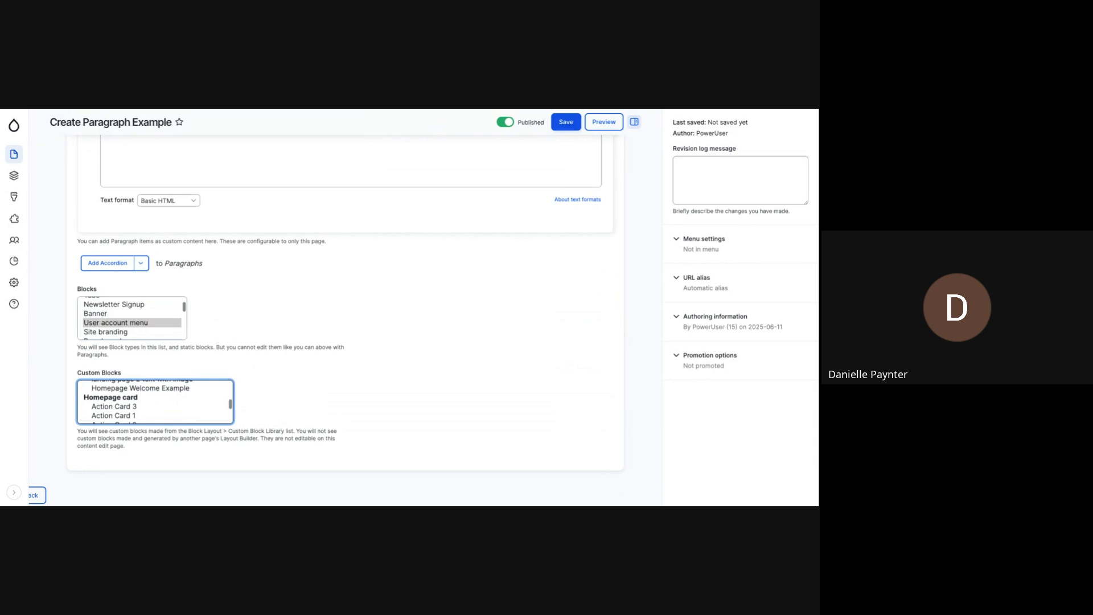
scroll(155, 401, down, 6)
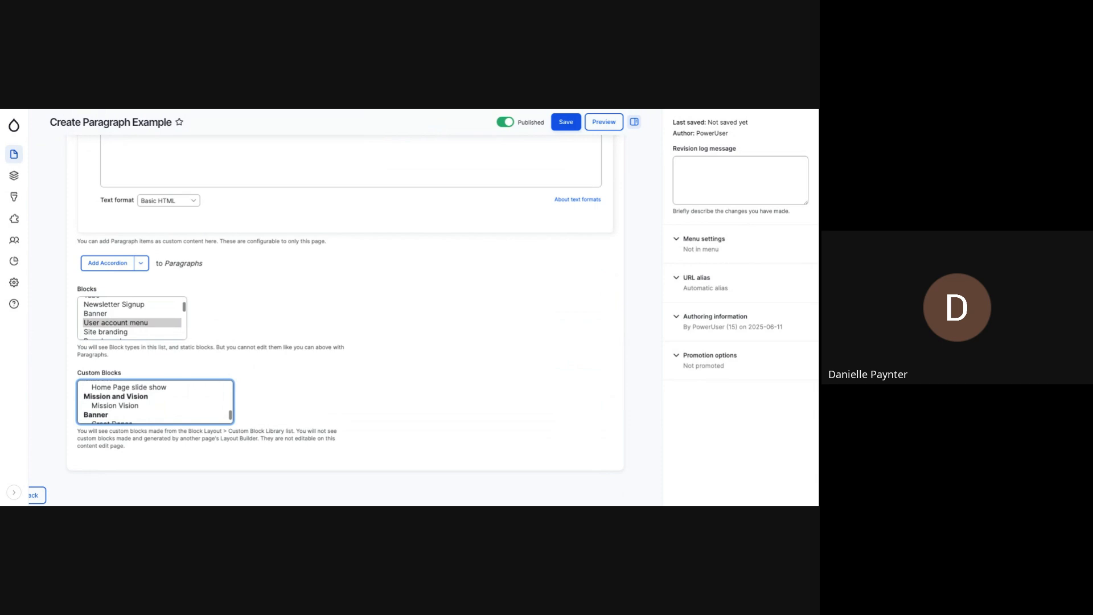
scroll(215, 419, up, 12)
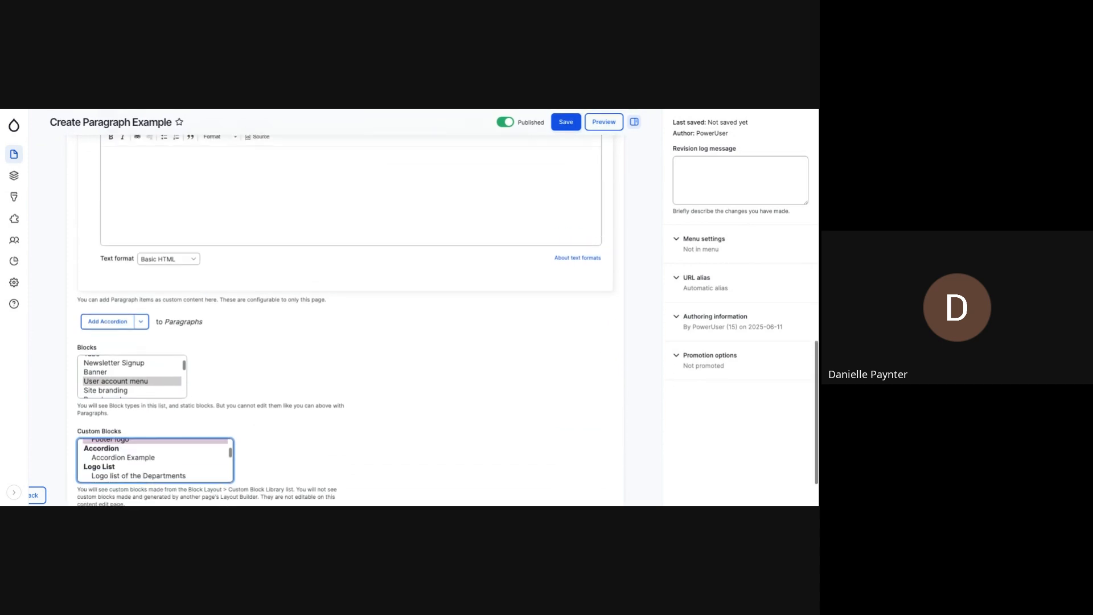
scroll(215, 423, down, 3)
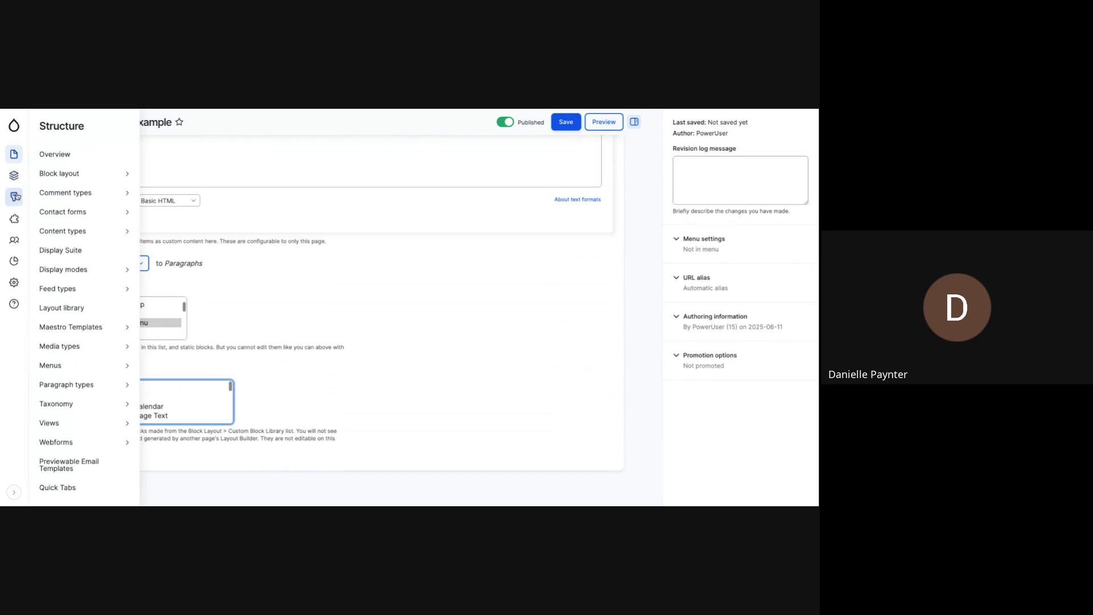
- Open the site's overview of paragraph types
mouse_move(13, 217)
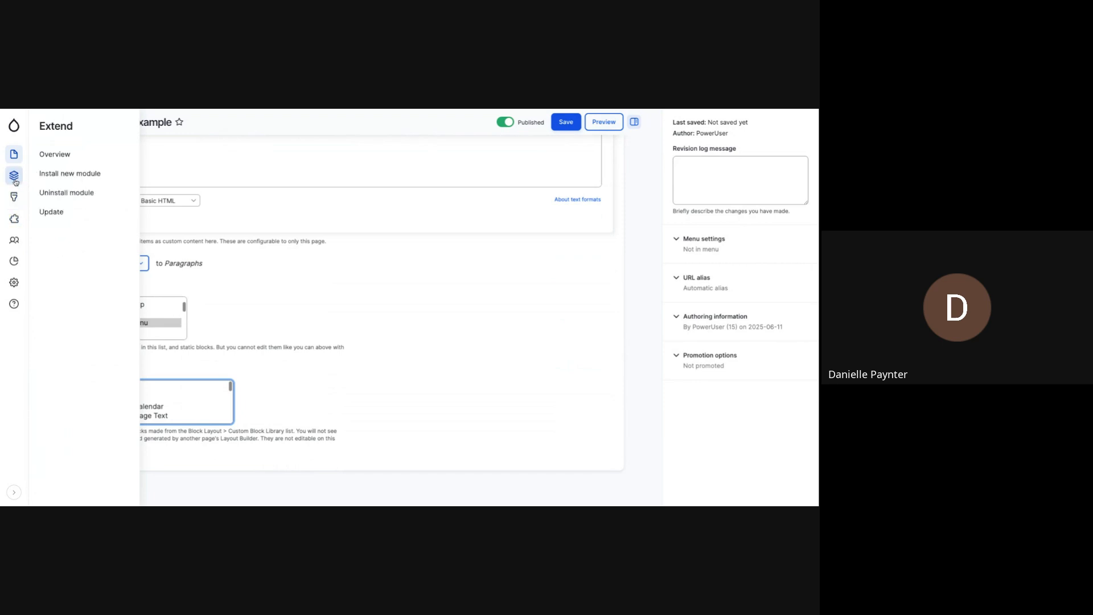
mouse_move(14, 180)
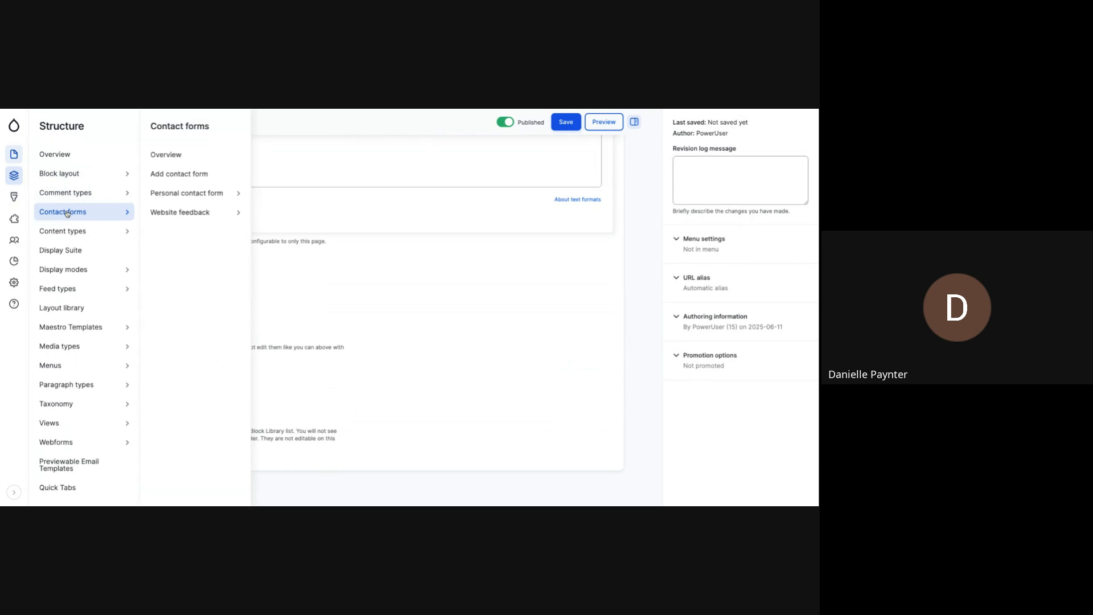
mouse_move(81, 389)
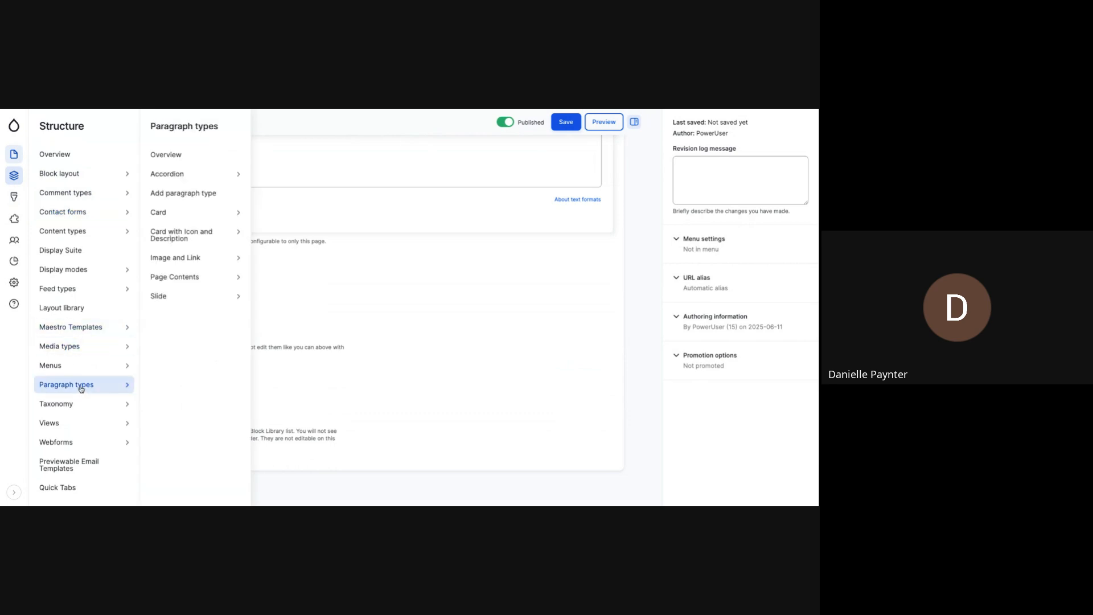
click(81, 389)
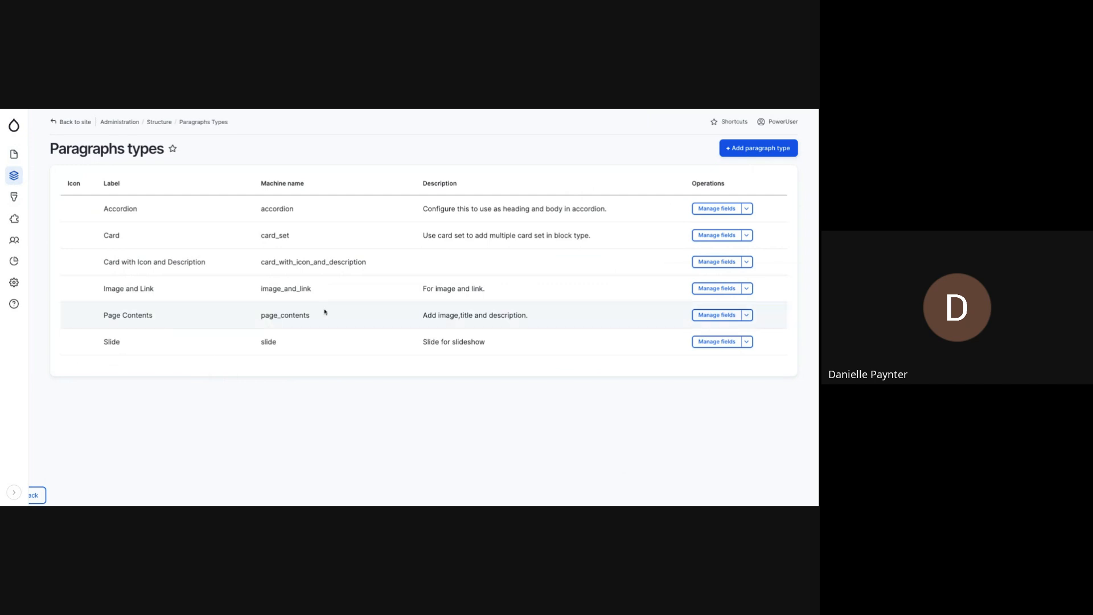
- Inspect the Accordion paragraph type's fields, and compare its form display and display settings
click(708, 214)
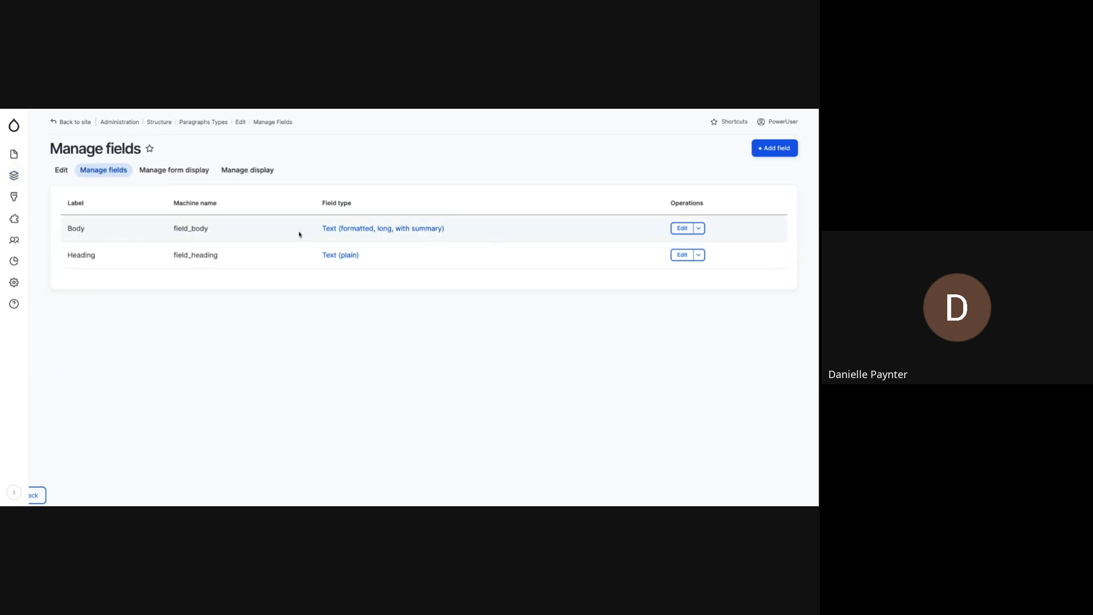
click(208, 174)
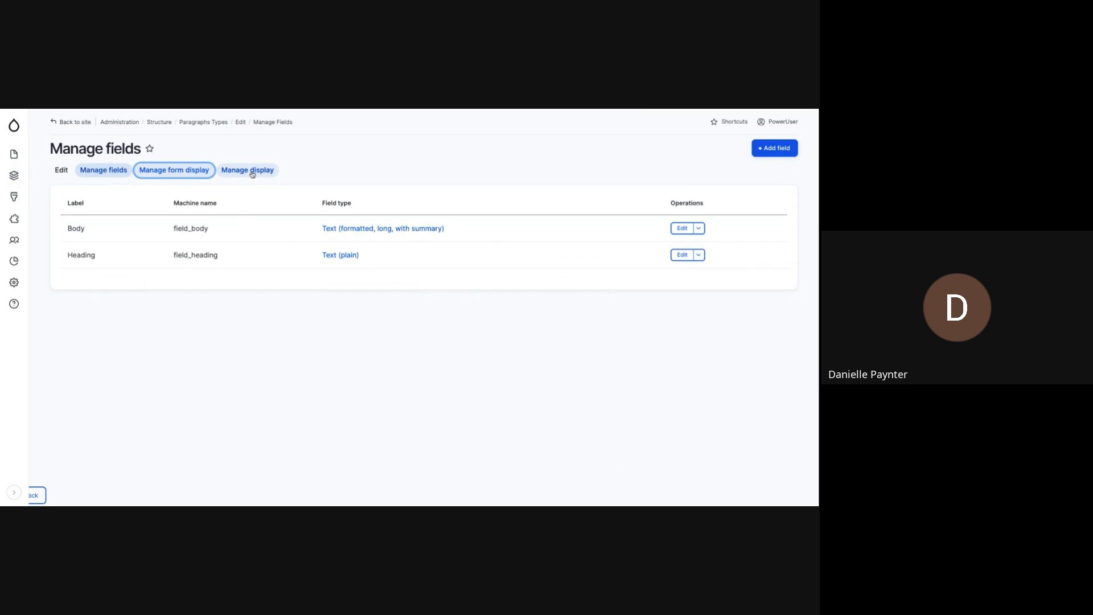
click(247, 170)
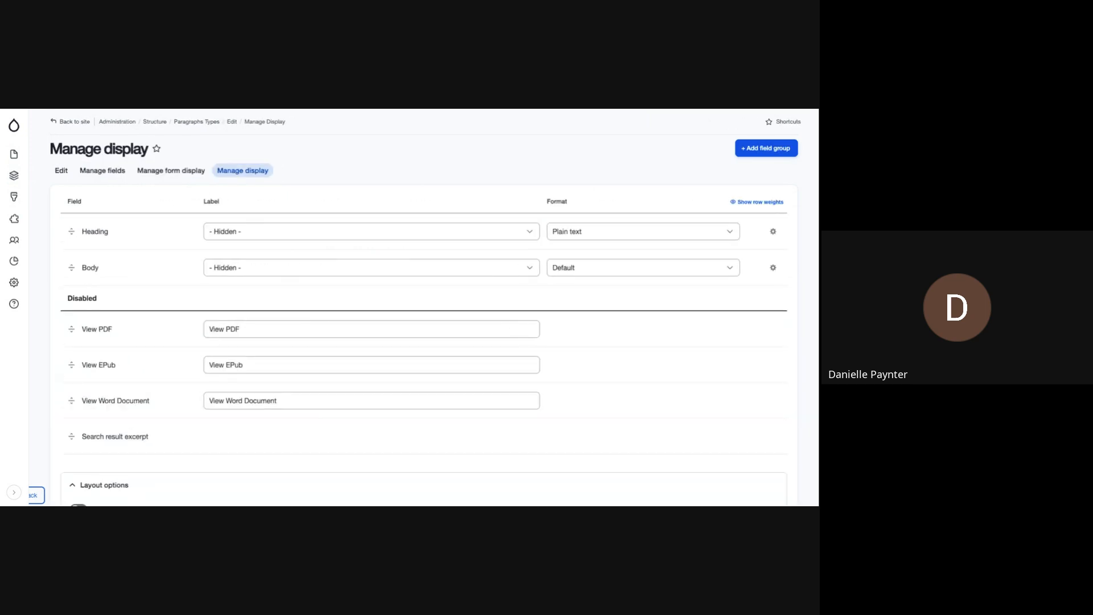
click(193, 171)
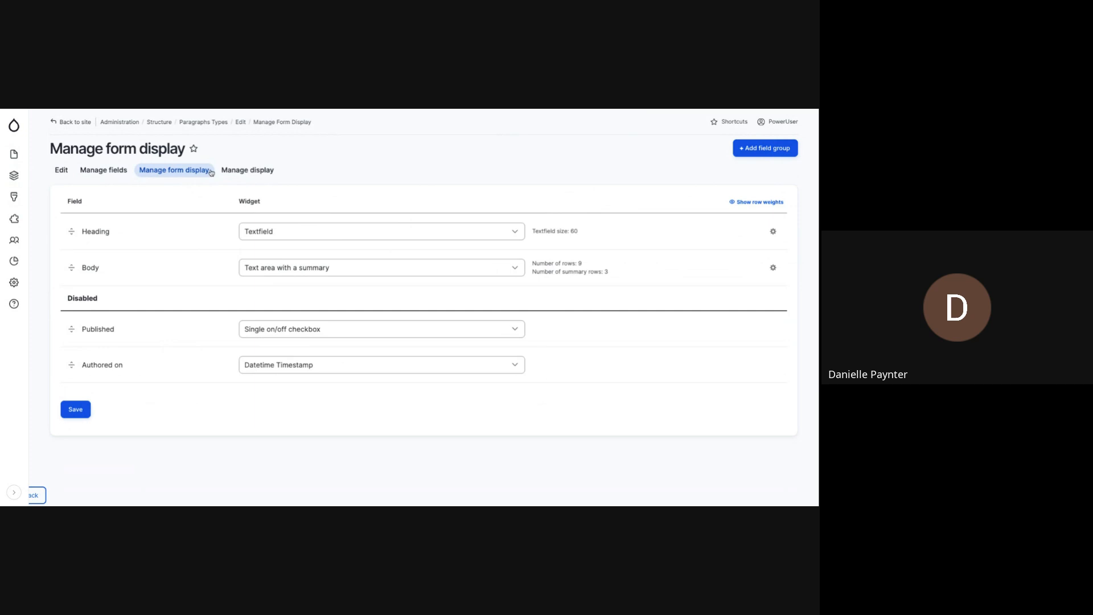
click(244, 176)
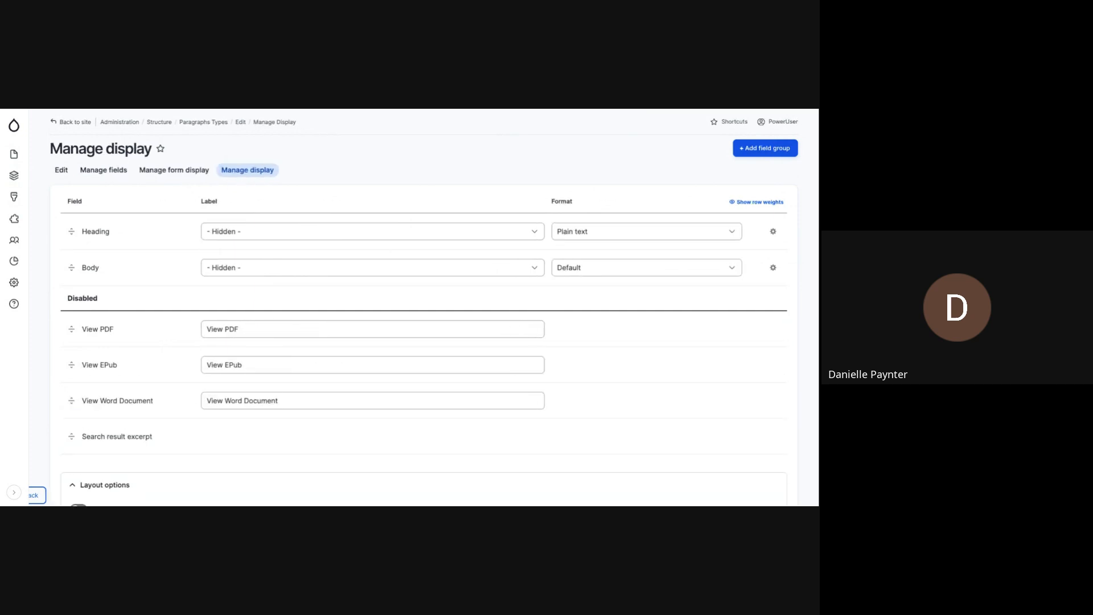
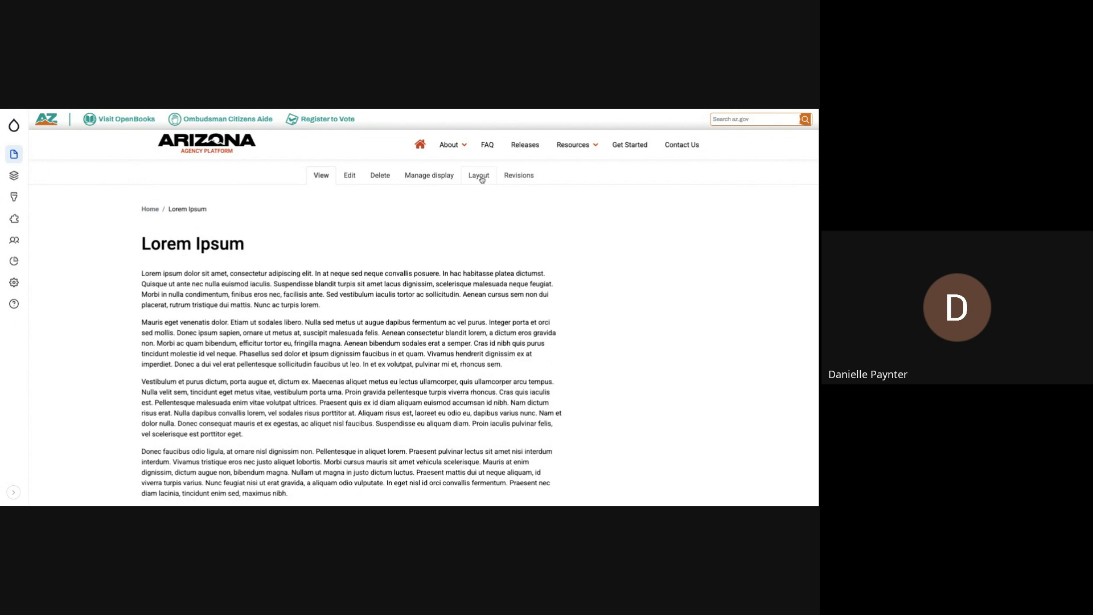
- Open the Lorem Ipsum page's layout and examine the column layouts offered for a new section below the body content
click(480, 176)
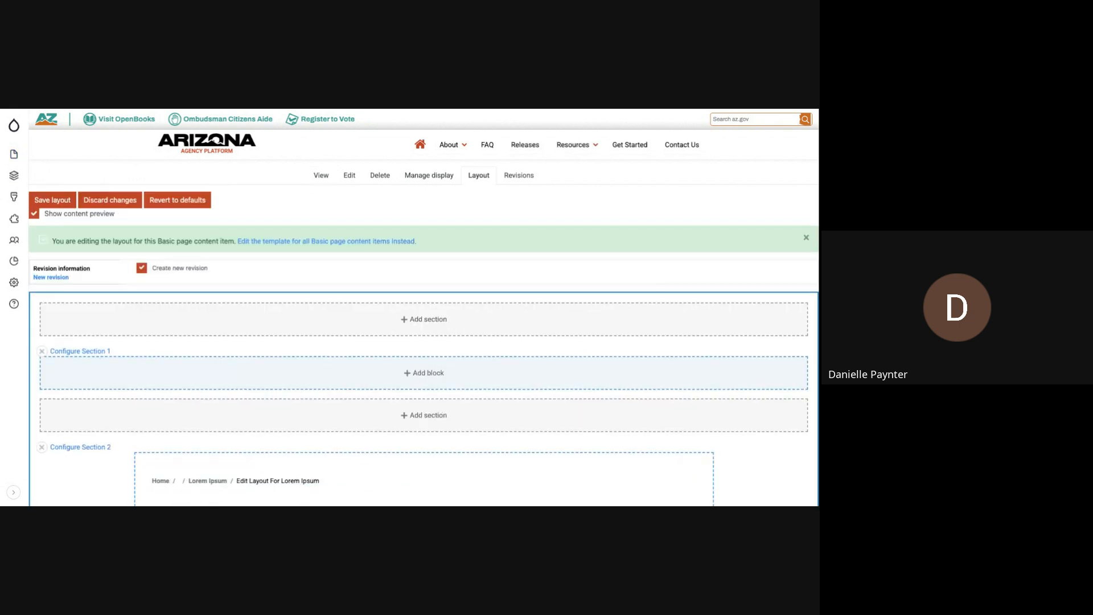
scroll(445, 180, down, 3)
scroll(445, 181, down, 10)
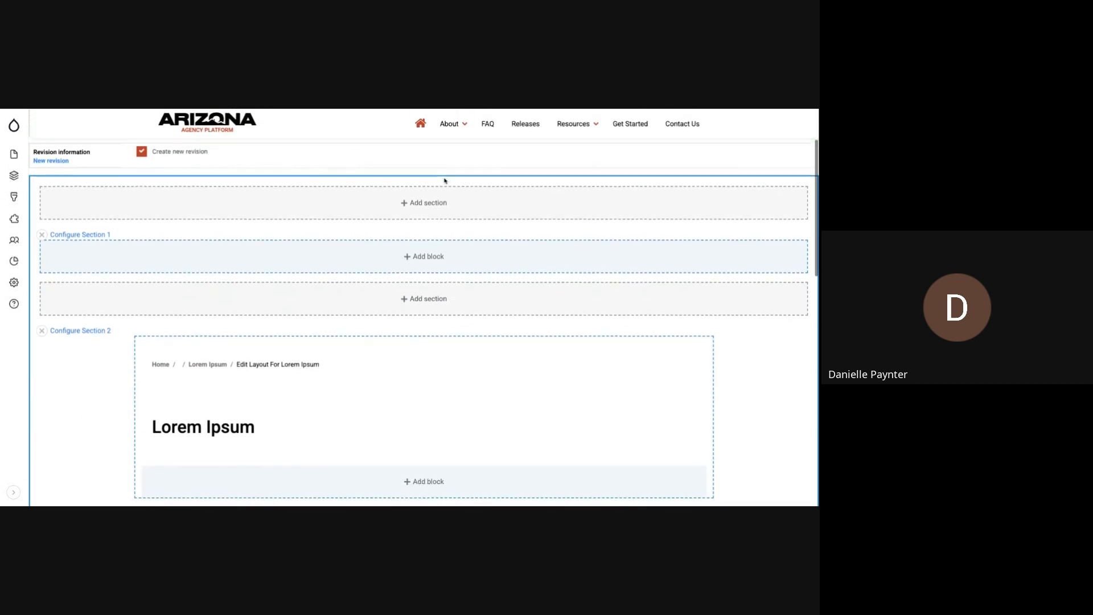
scroll(445, 181, down, 3)
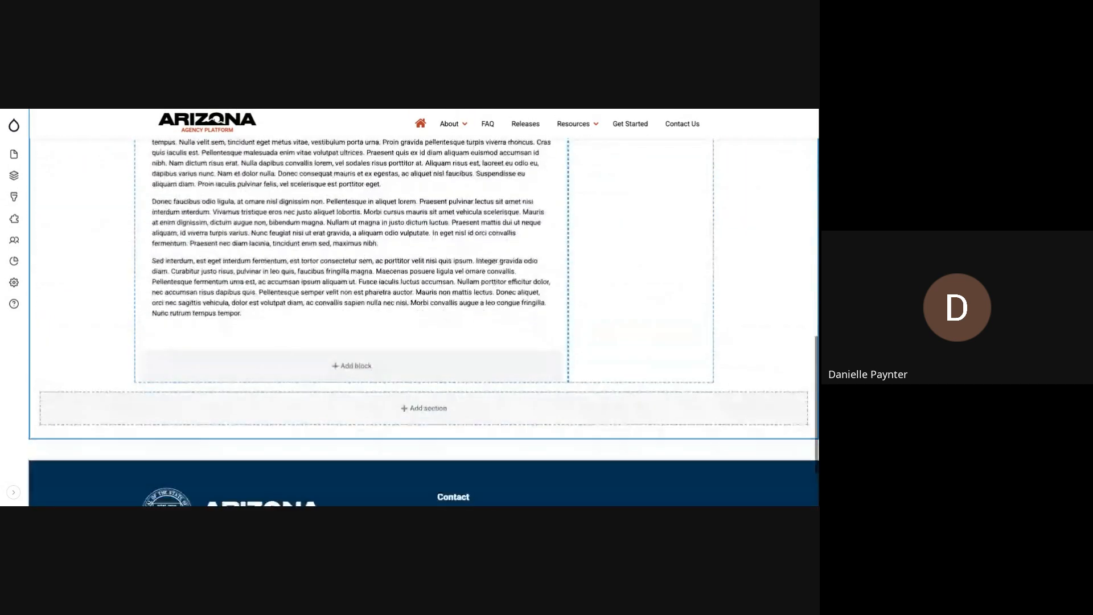
click(429, 354)
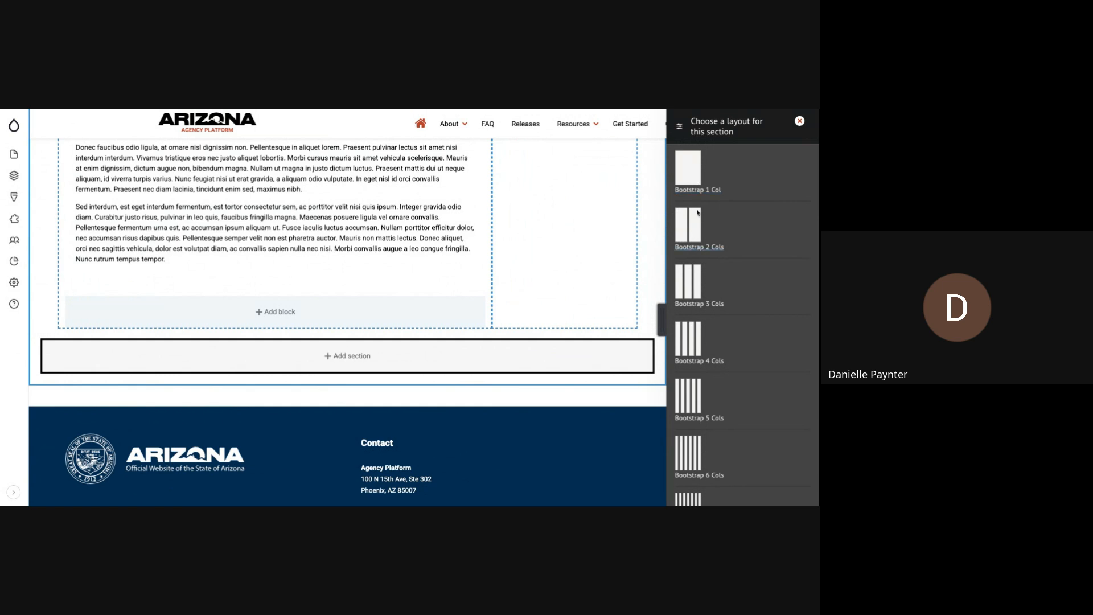
scroll(735, 282, down, 2)
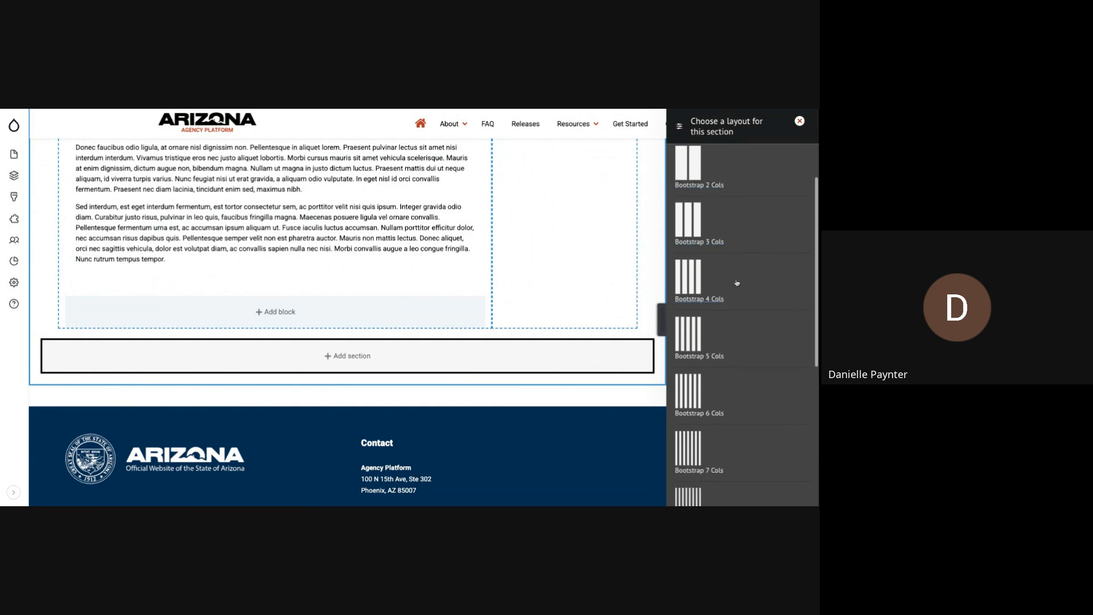
scroll(736, 283, down, 3)
scroll(737, 282, down, 2)
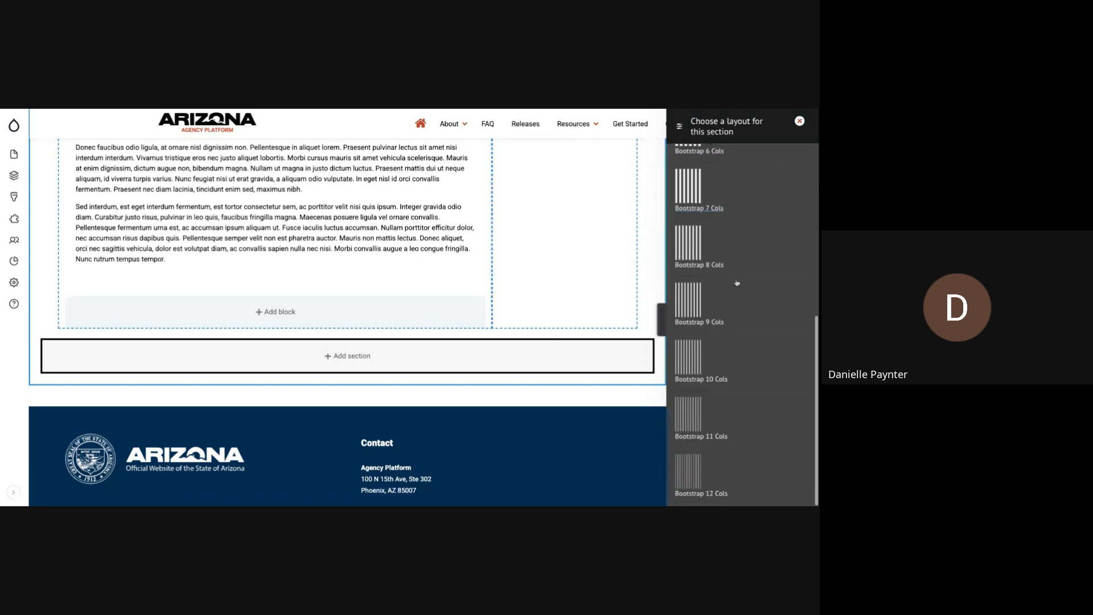
scroll(737, 283, down, 1)
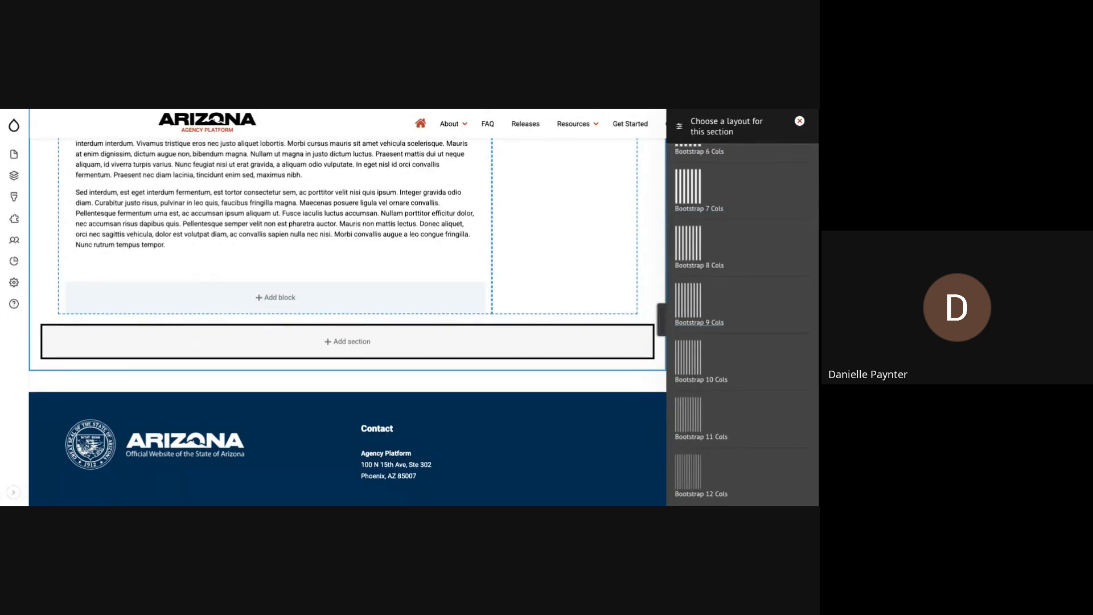
scroll(736, 283, up, 3)
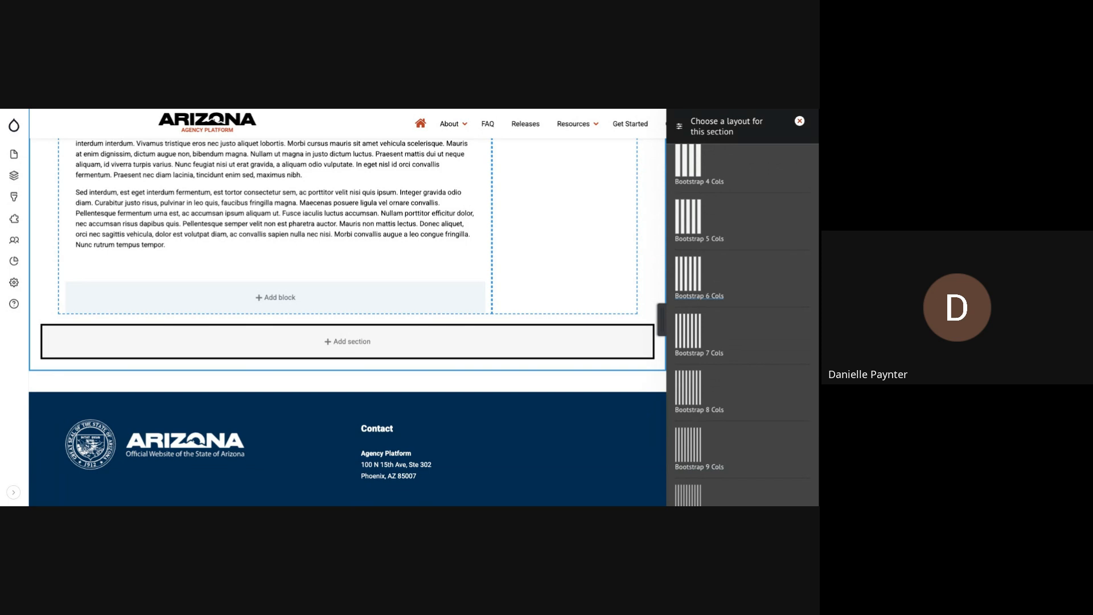
scroll(736, 285, up, 3)
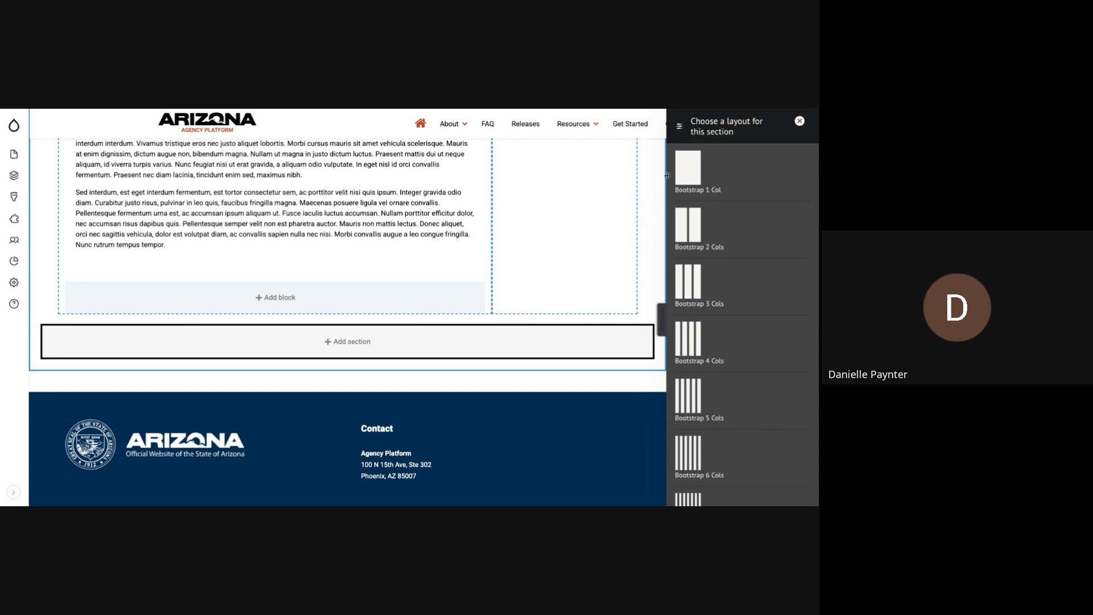
- Choose the Bootstrap 1 Col layout for the new section, with an Edge to Edge container and no gutters
click(685, 168)
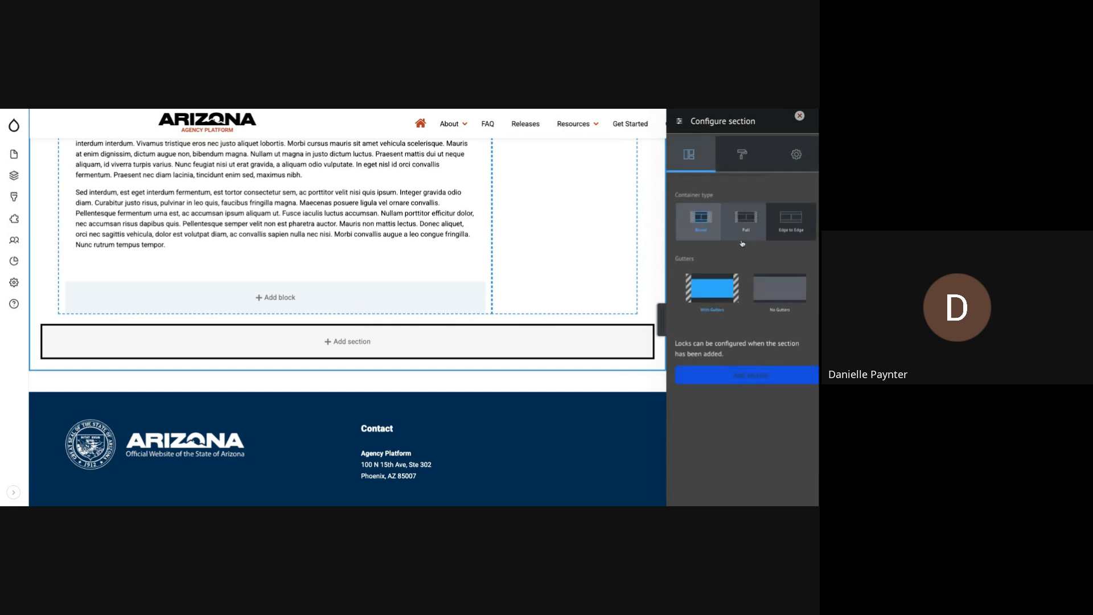
click(786, 225)
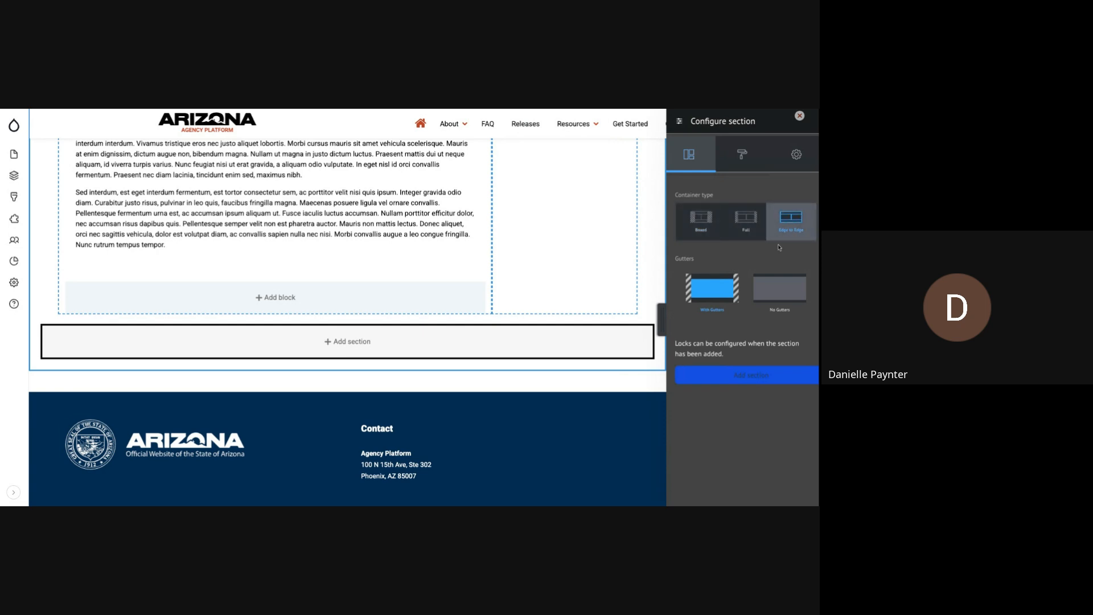
click(773, 287)
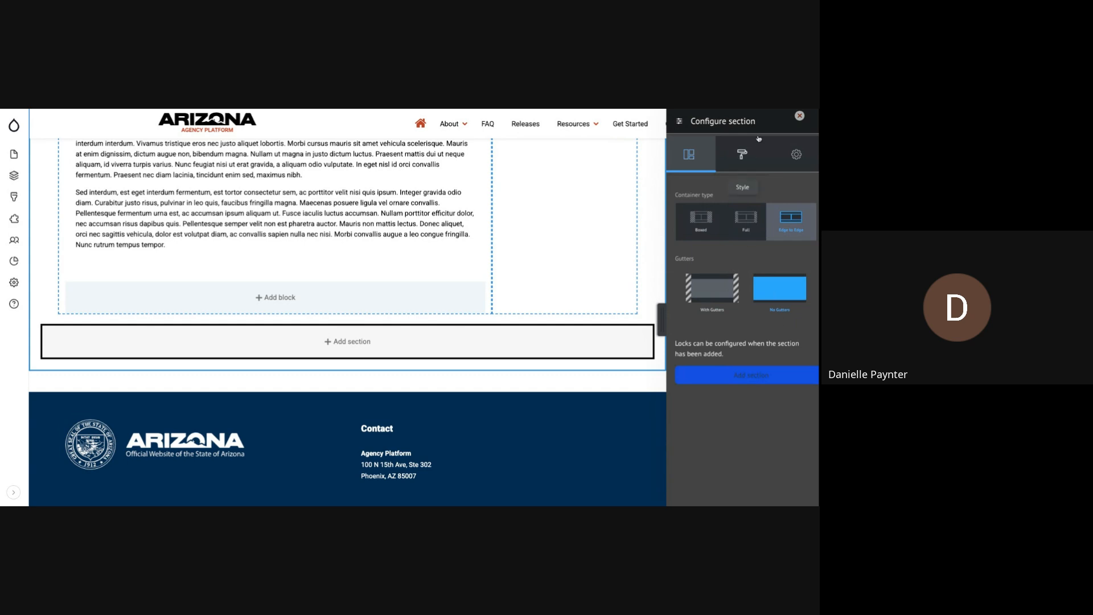
- Set the new section's padding to 48 on all sides in its spacing styles
click(751, 153)
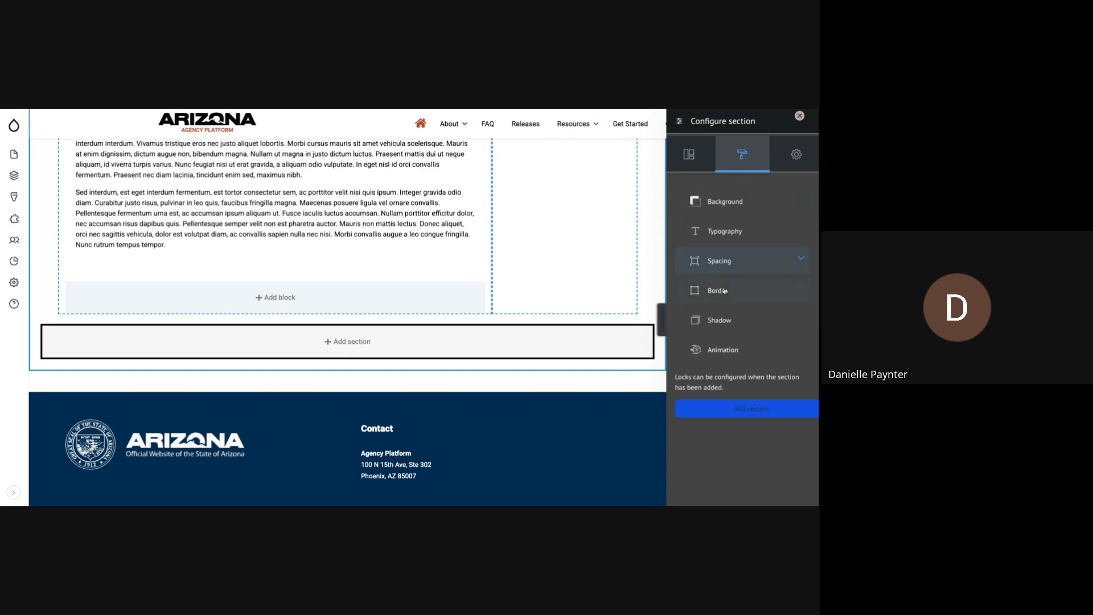
click(735, 261)
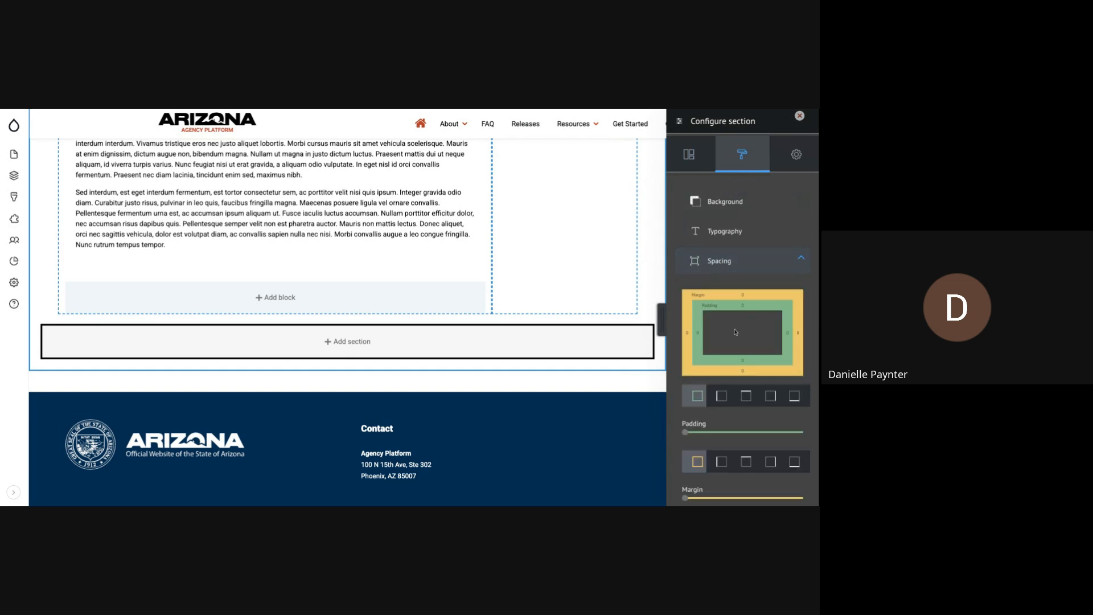
scroll(735, 333, down, 2)
drag(731, 379, 782, 381)
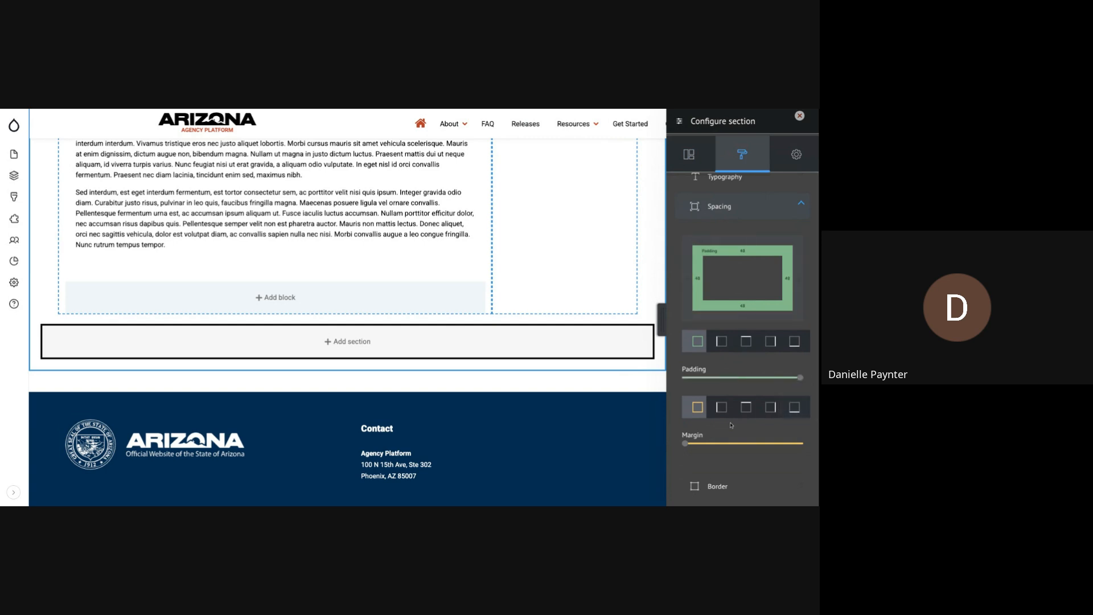
- Set the section's top and bottom margins to 128 and add the section to the layout
click(740, 415)
drag(685, 443, 790, 445)
click(794, 407)
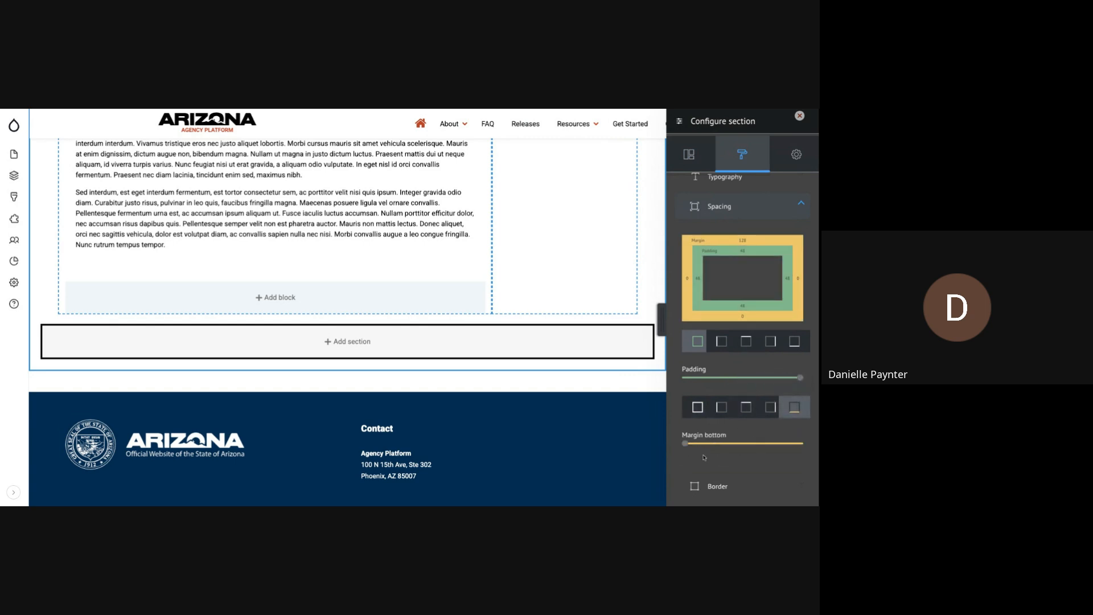
drag(686, 444, 803, 444)
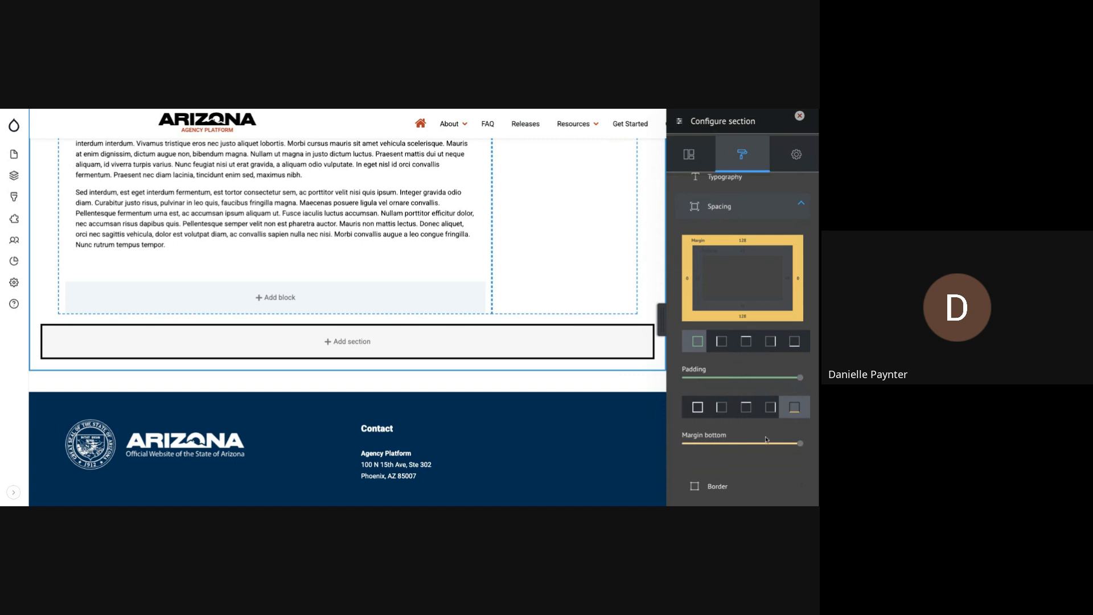
scroll(766, 439, down, 1)
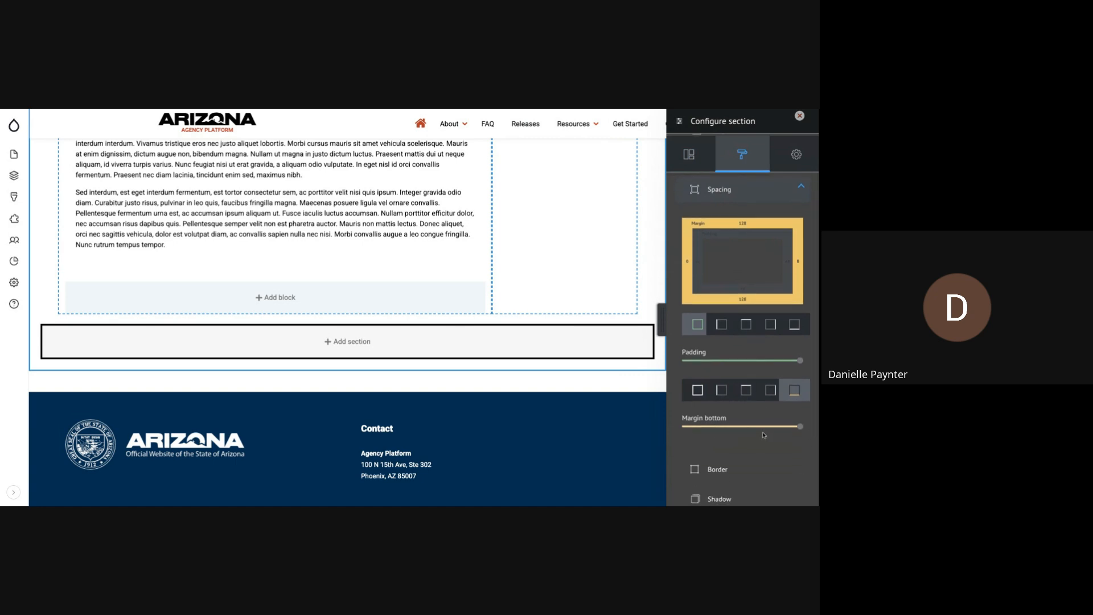
scroll(765, 438, down, 2)
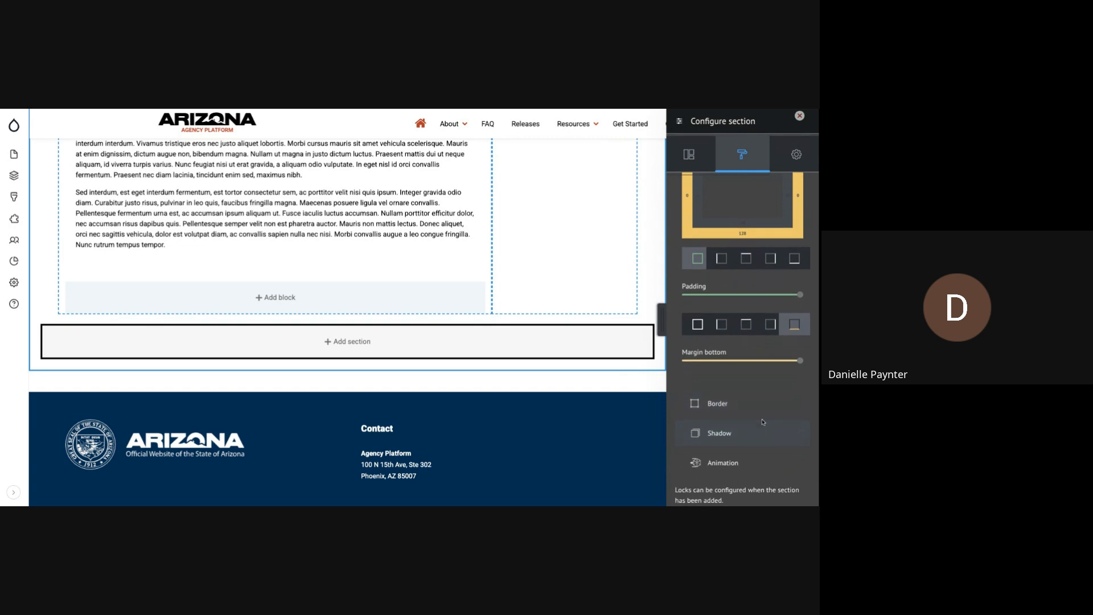
scroll(764, 435, down, 1)
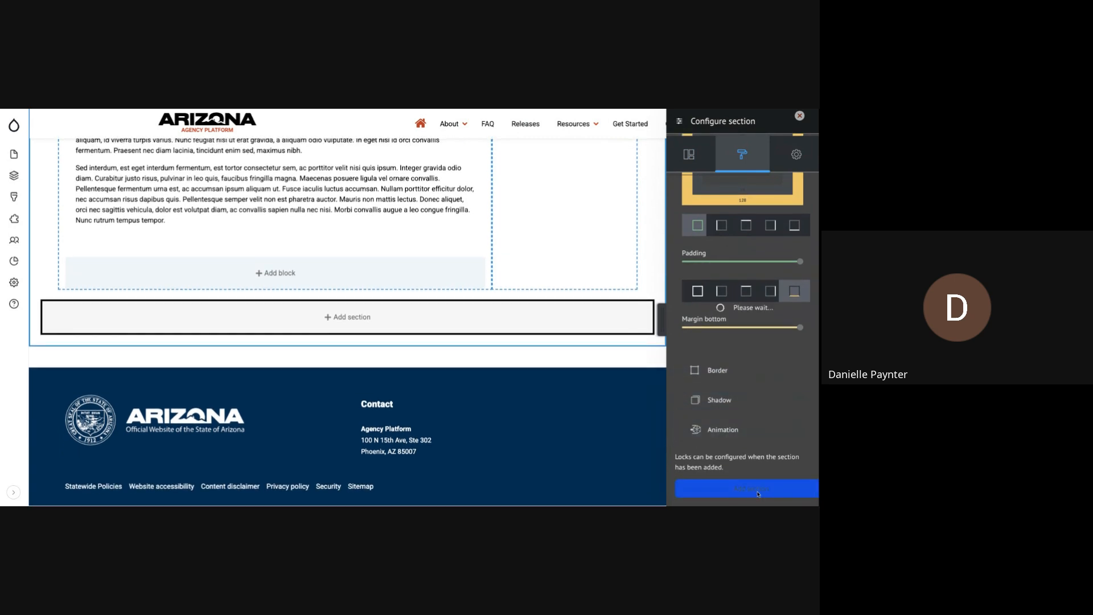
click(757, 490)
- Create a custom block of the Banner type inside the new section
scroll(558, 374, down, 3)
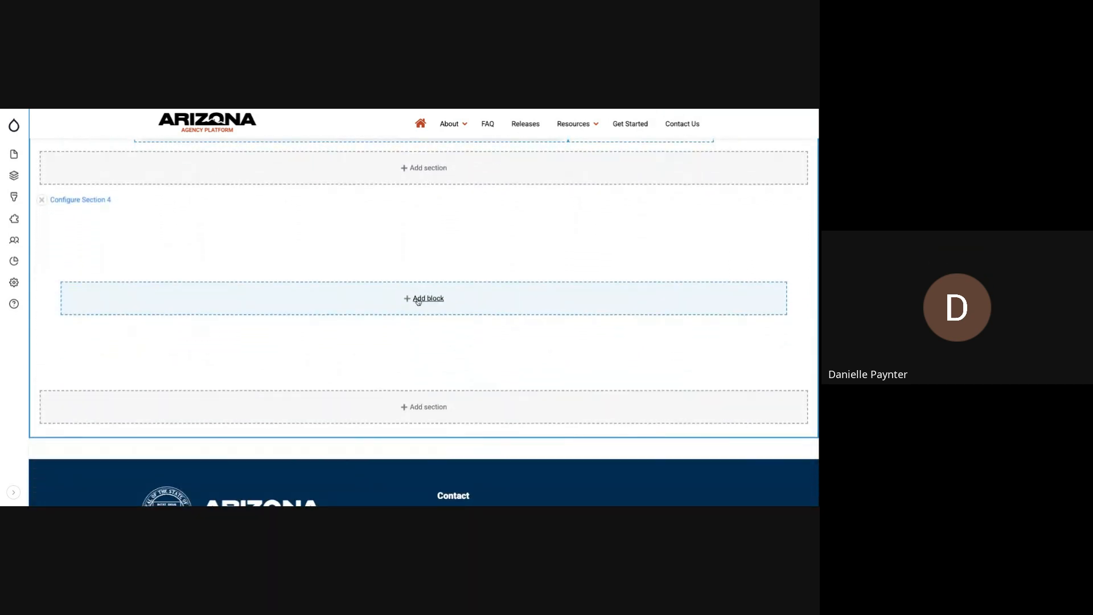
click(418, 300)
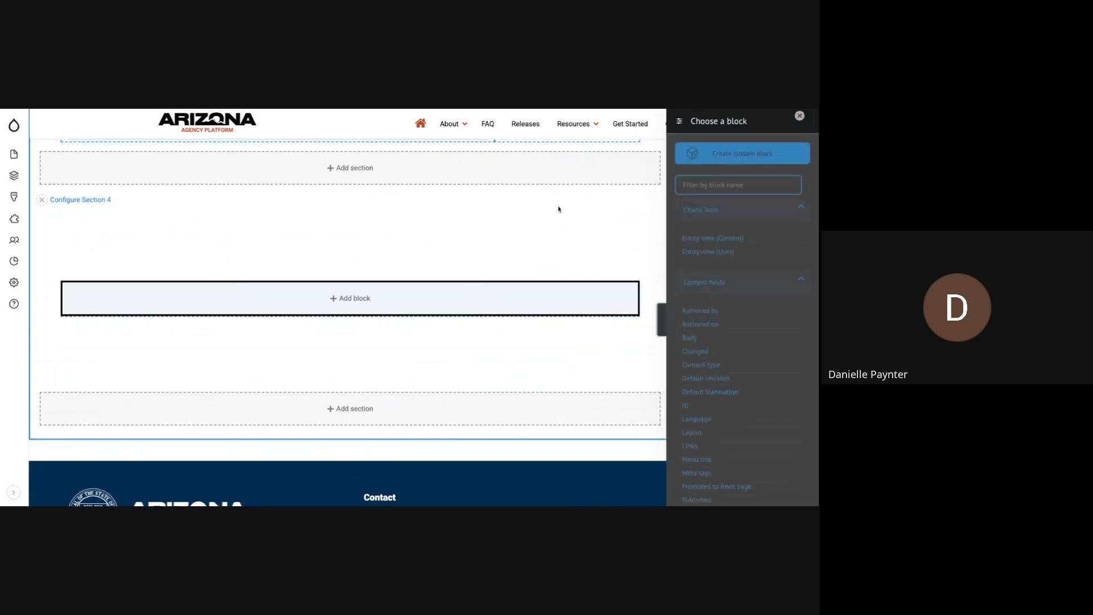
click(727, 154)
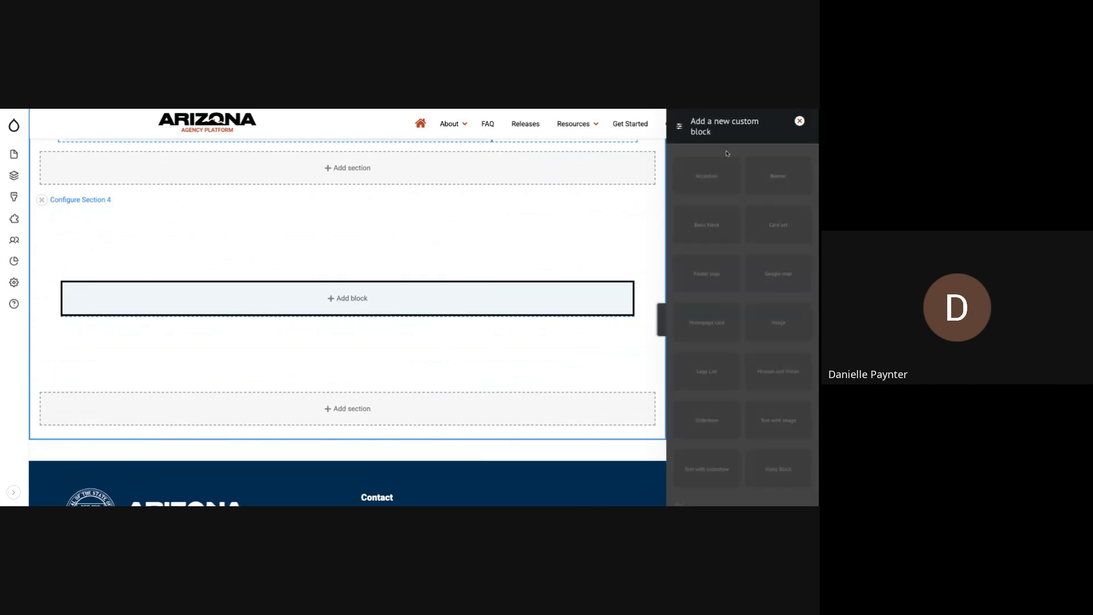
click(772, 187)
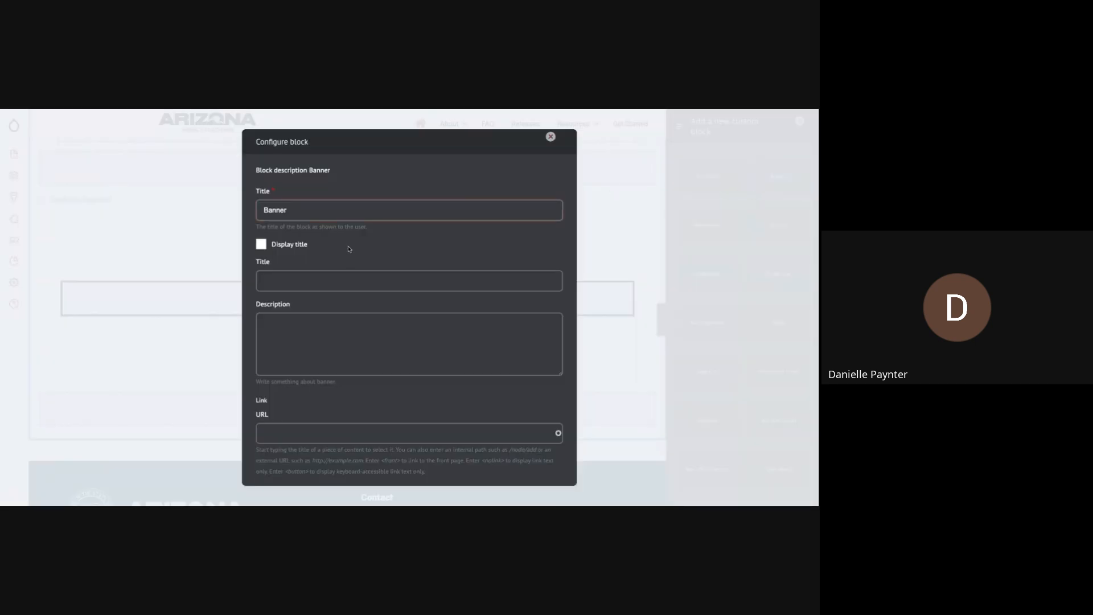
- Examine the Banner block's required title and its Display title option
scroll(348, 250, down, 1)
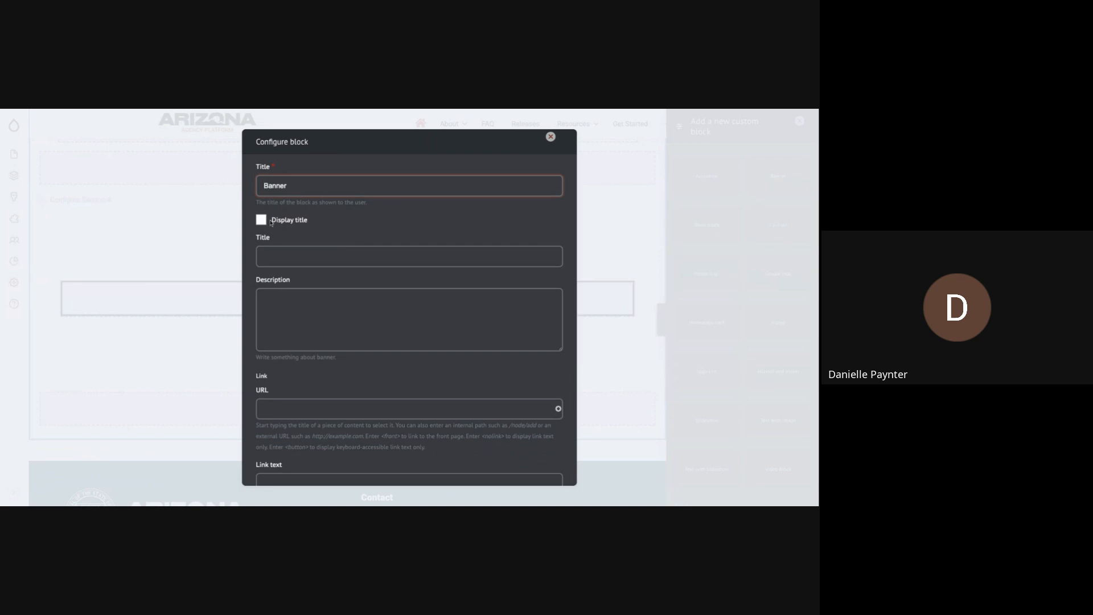
drag(294, 186, 256, 184)
click(261, 220)
click(261, 220)
drag(299, 184, 283, 185)
scroll(374, 201, down, 1)
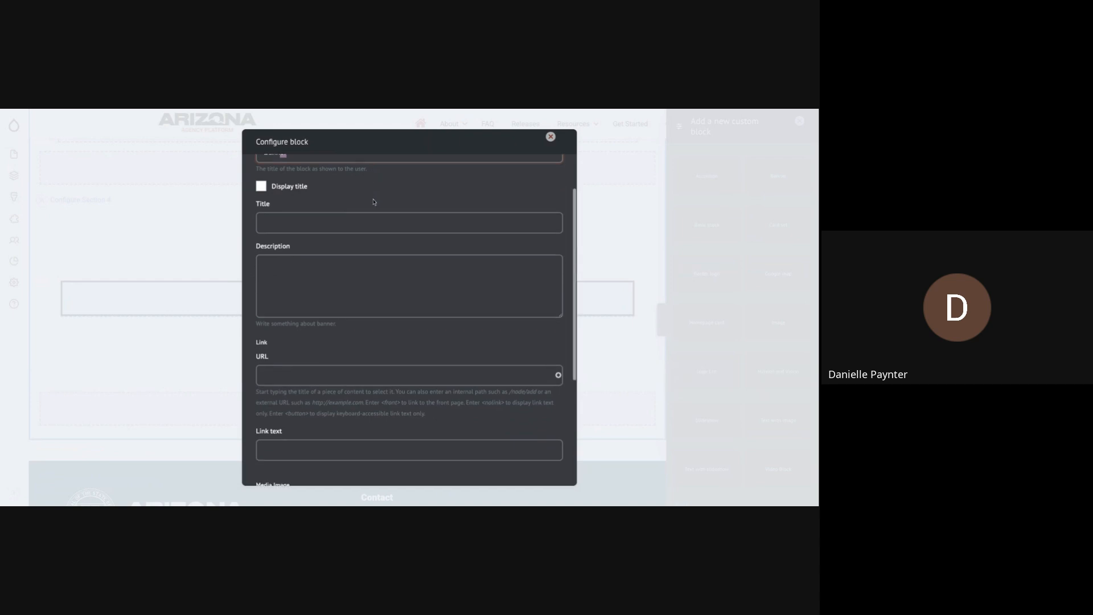
- Enter TravelID as the banner's own title and Lorem Ipsum as its description
click(324, 203)
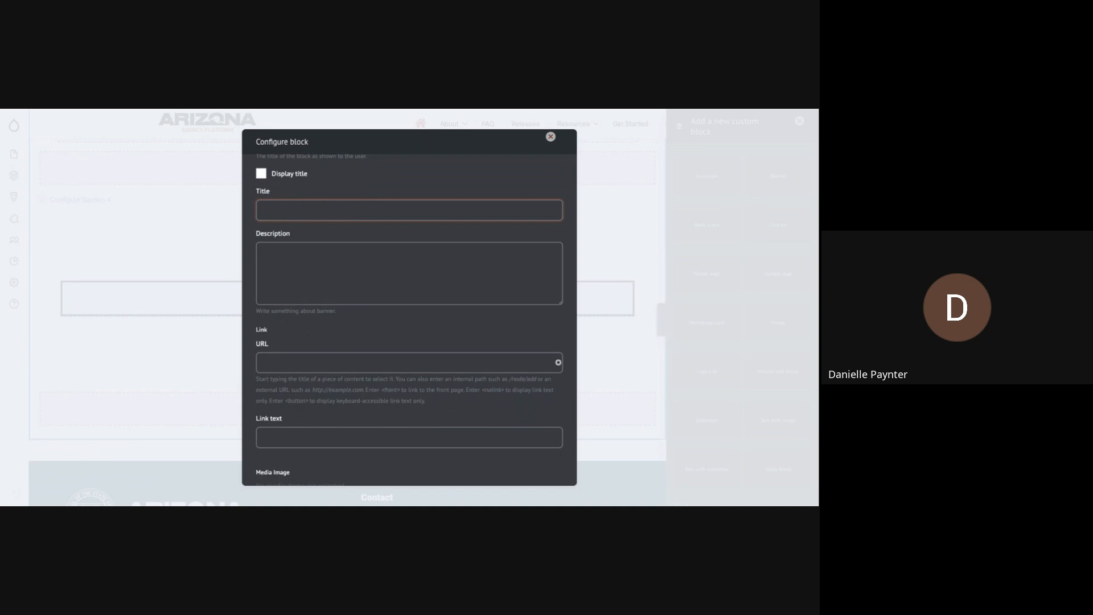
scroll(410, 319, up, 1)
scroll(409, 319, down, 1)
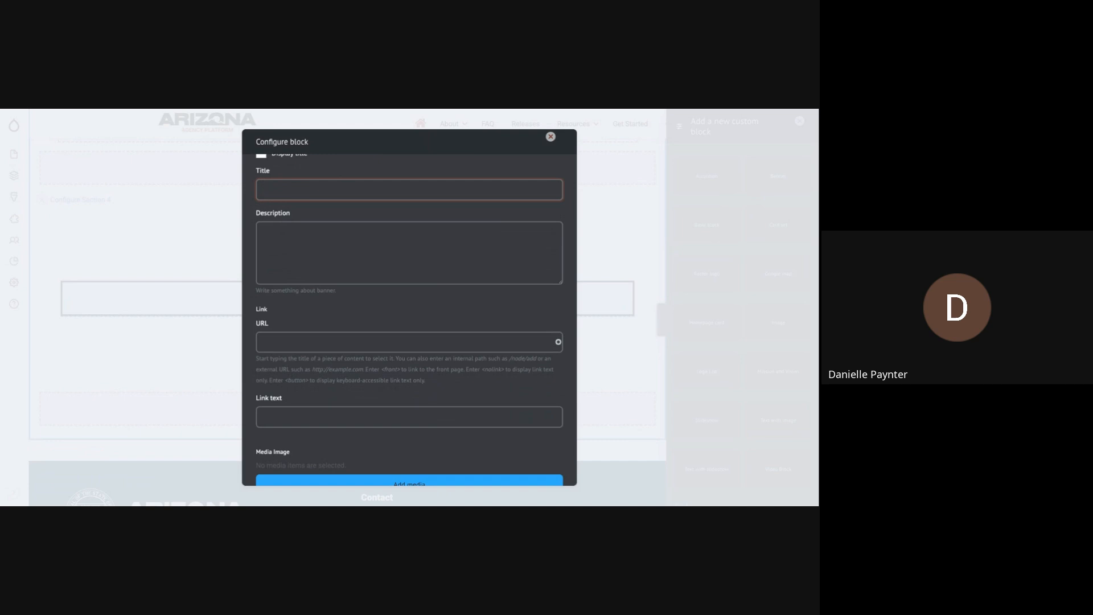
text(TravelID)
click(318, 247)
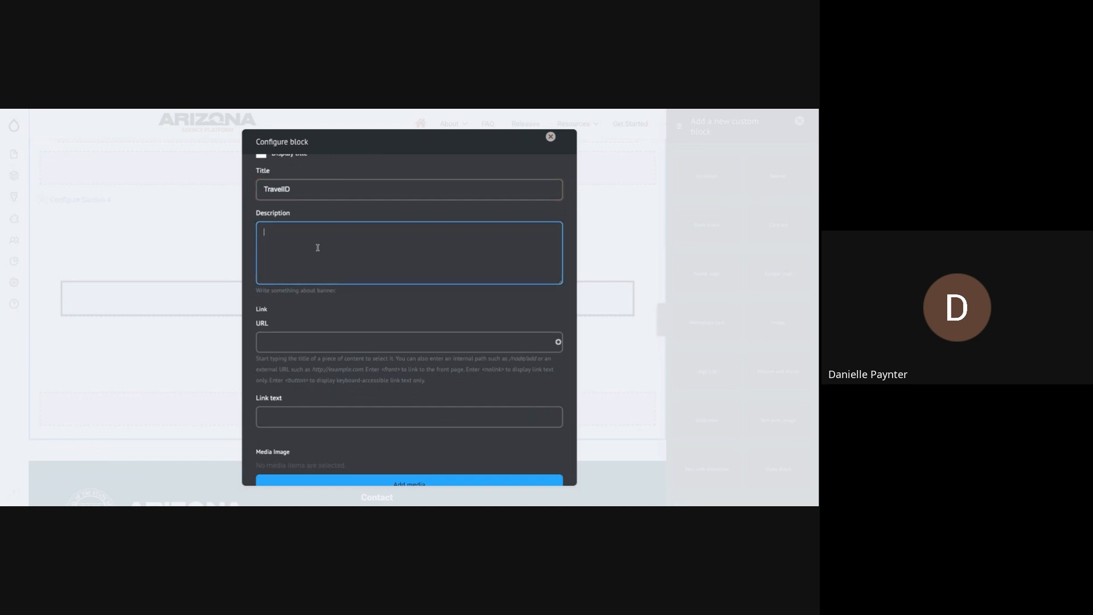
text(Lorem Ipsum)
click(339, 343)
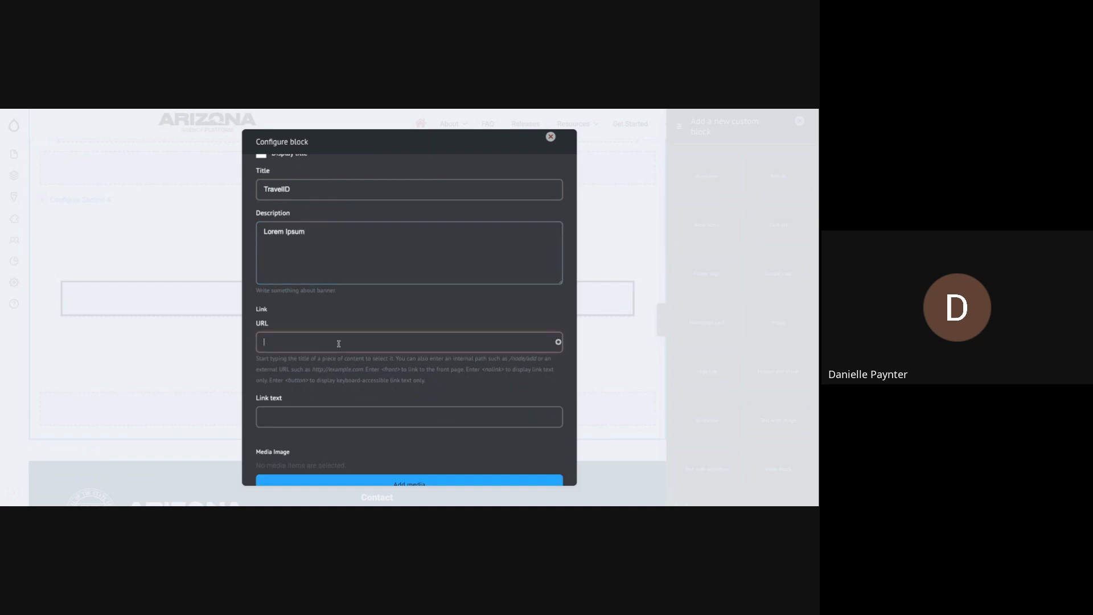
scroll(339, 344, down, 1)
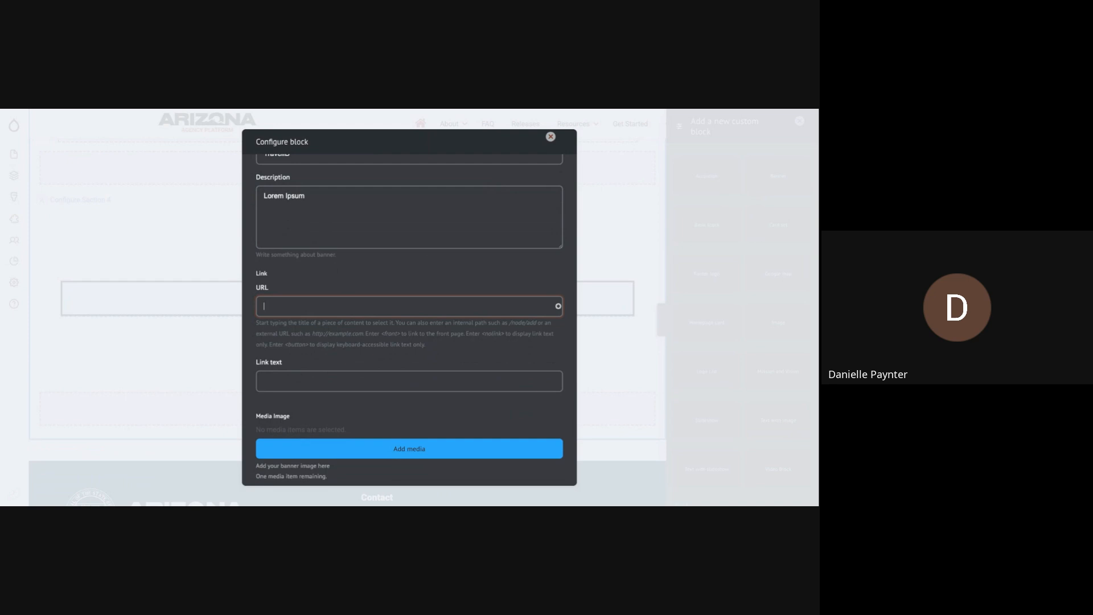
text(www.aztr)
text(avelid.com)
text(Get your ID!)
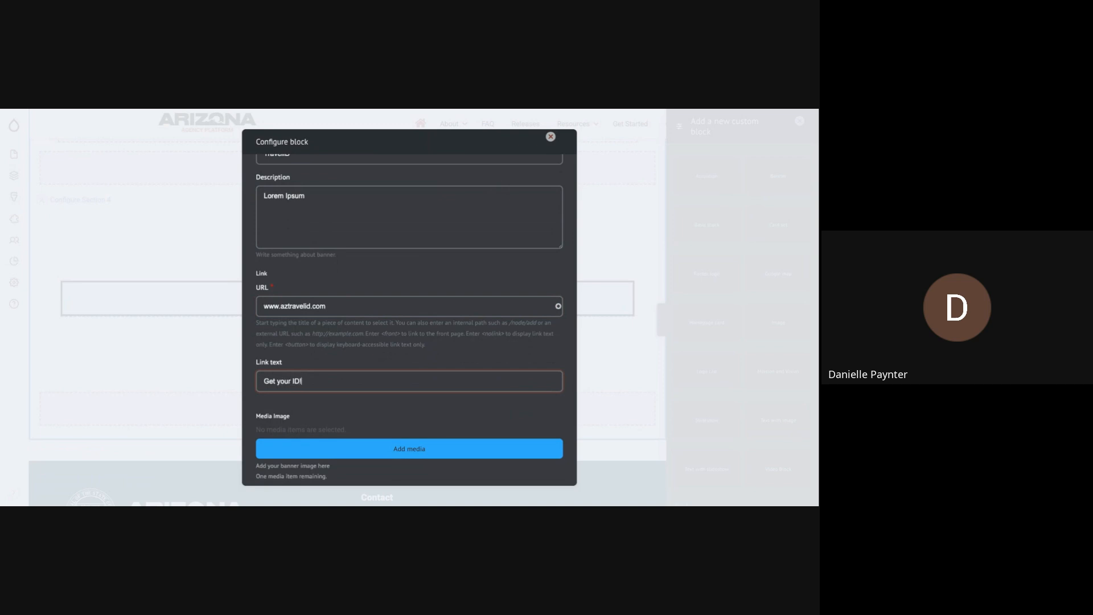
- Use the Travel id Banner picture from the media library as the banner's media image and enable its image overlay
scroll(421, 330, down, 3)
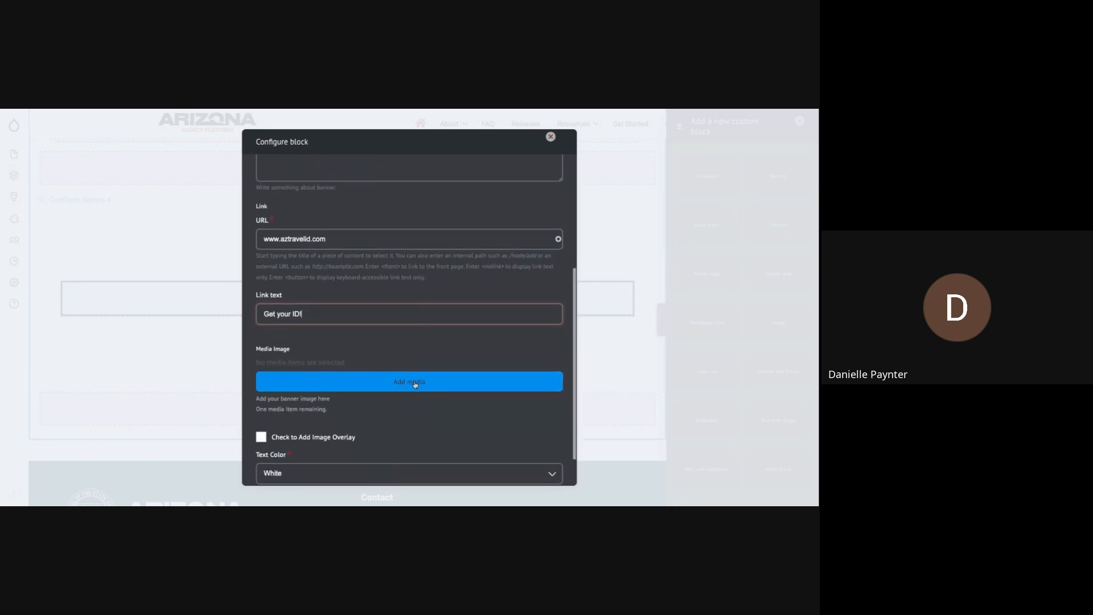
click(405, 345)
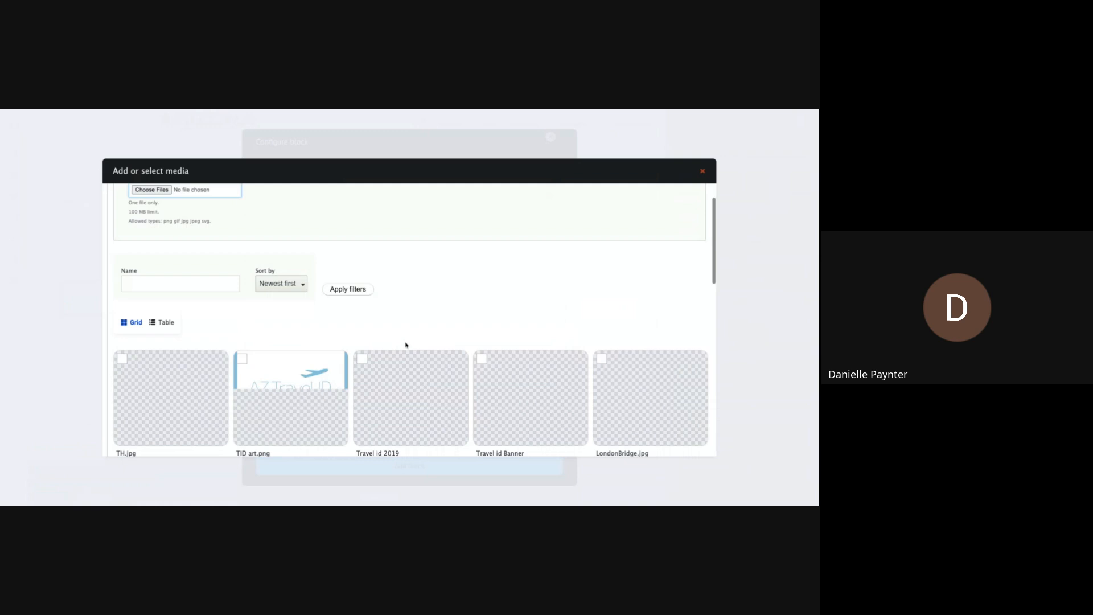
scroll(382, 329, down, 1)
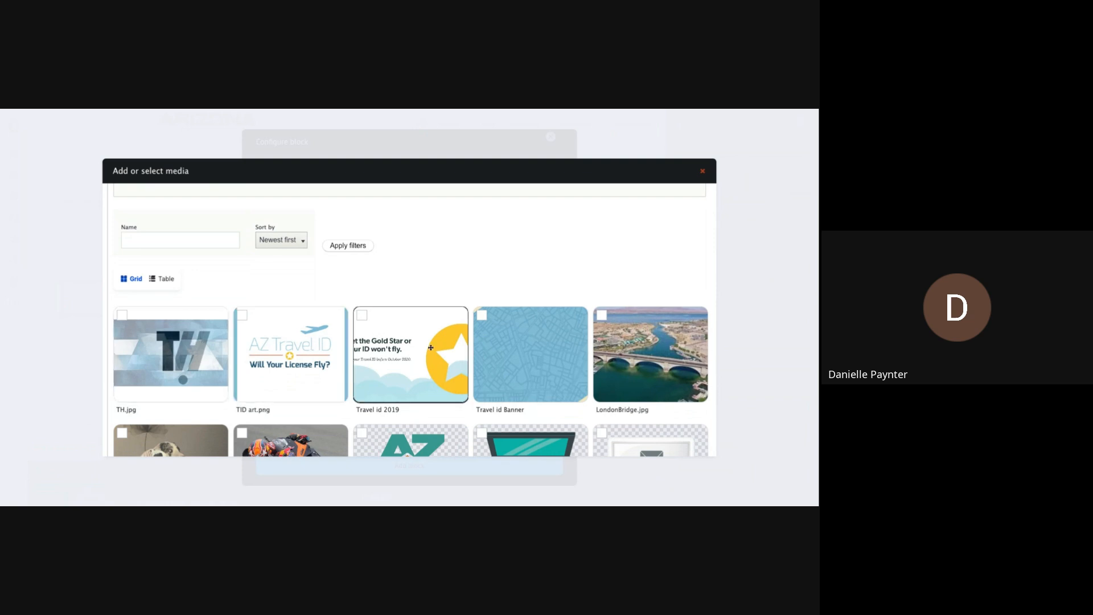
click(508, 350)
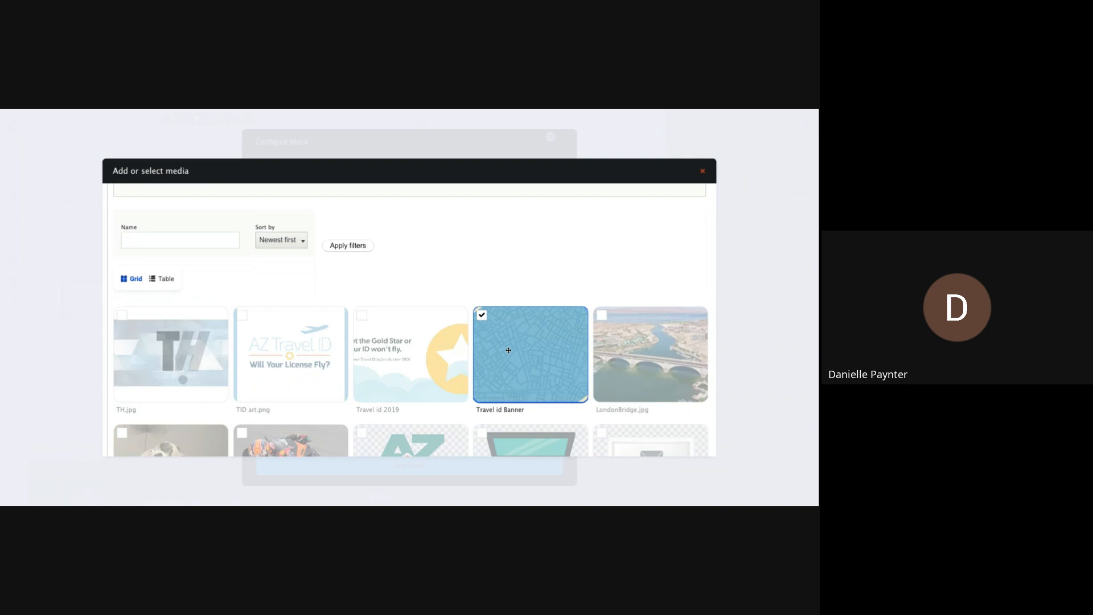
scroll(552, 373, down, 10)
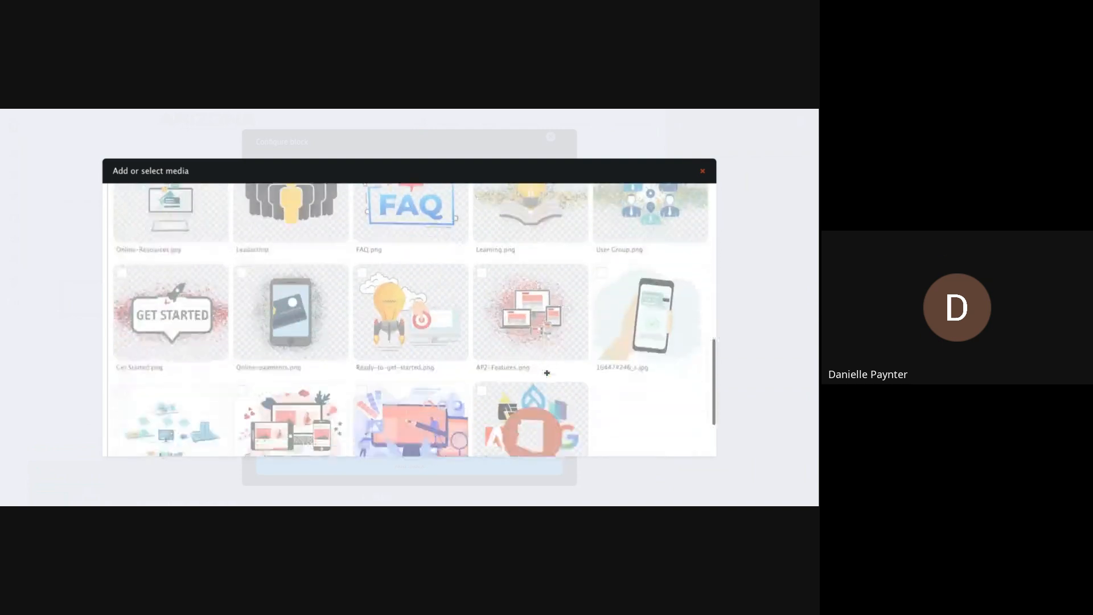
click(675, 414)
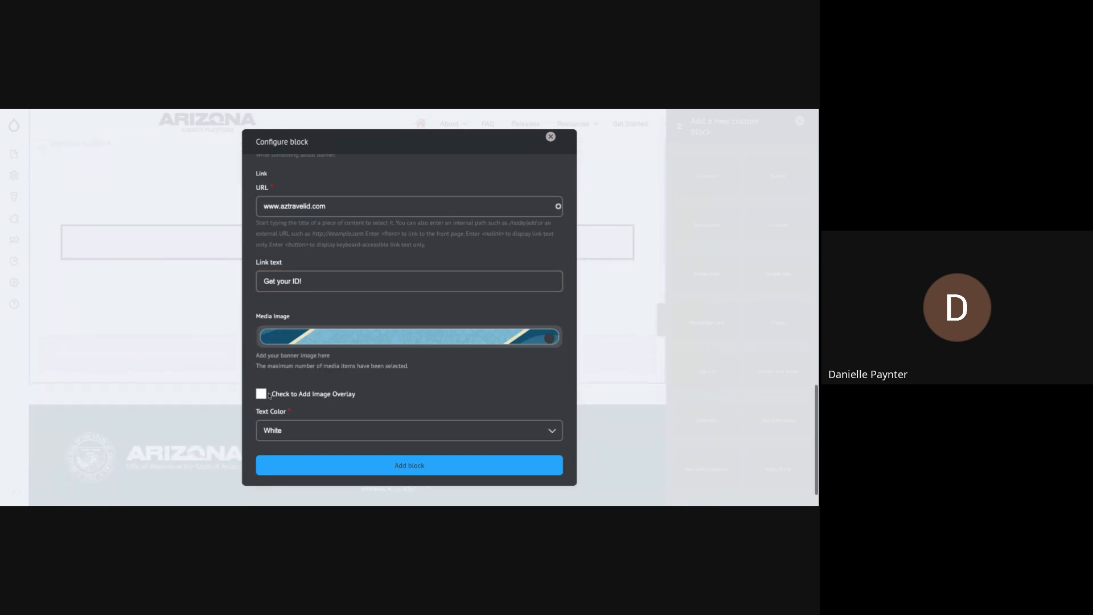
click(261, 395)
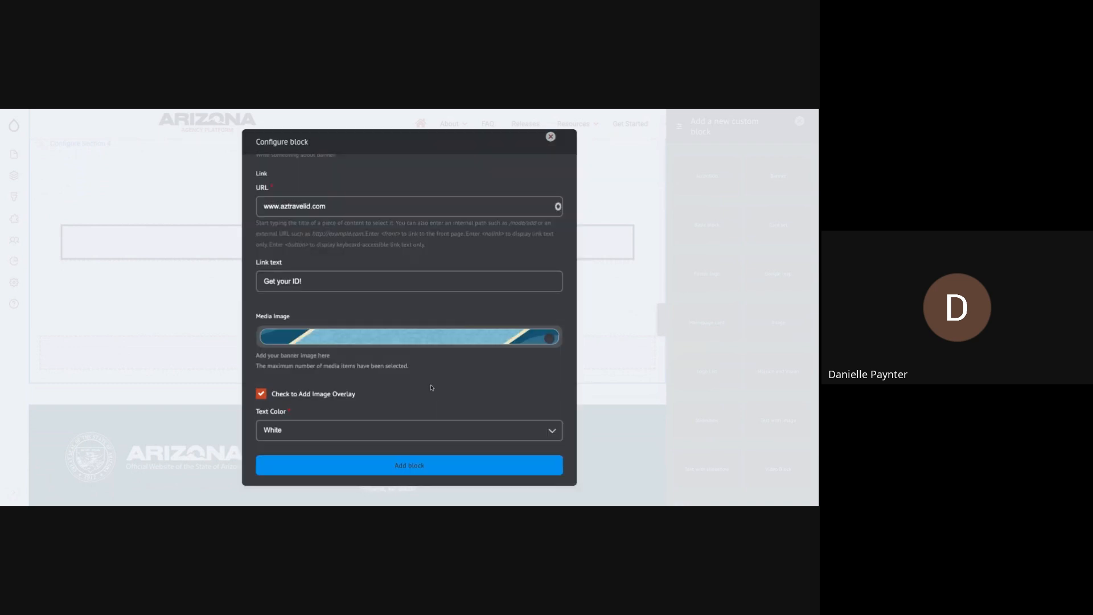
scroll(415, 427, up, 5)
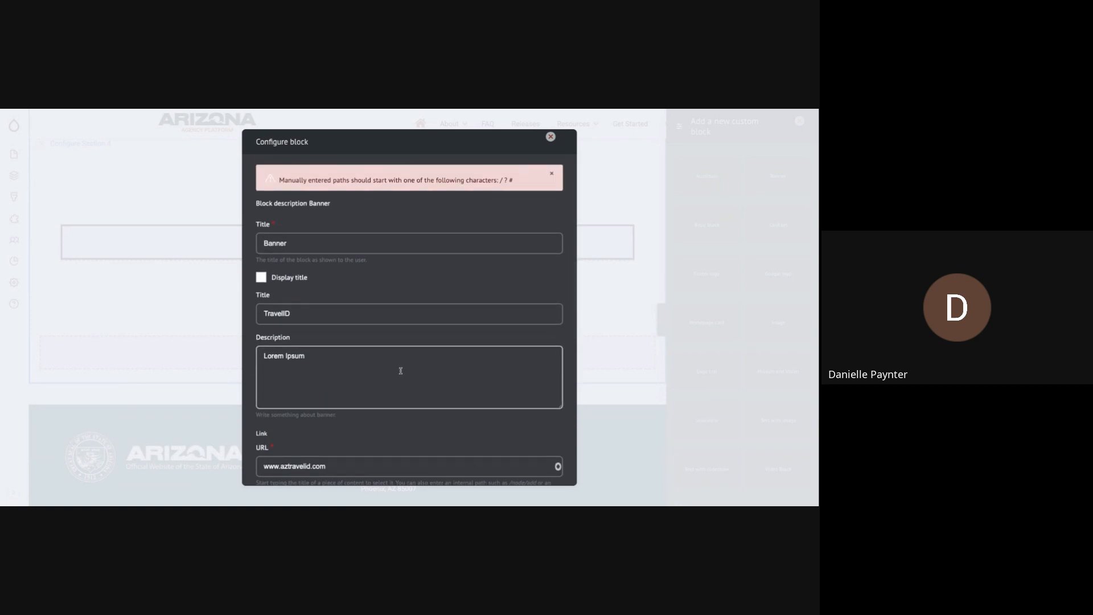
scroll(400, 370, down, 5)
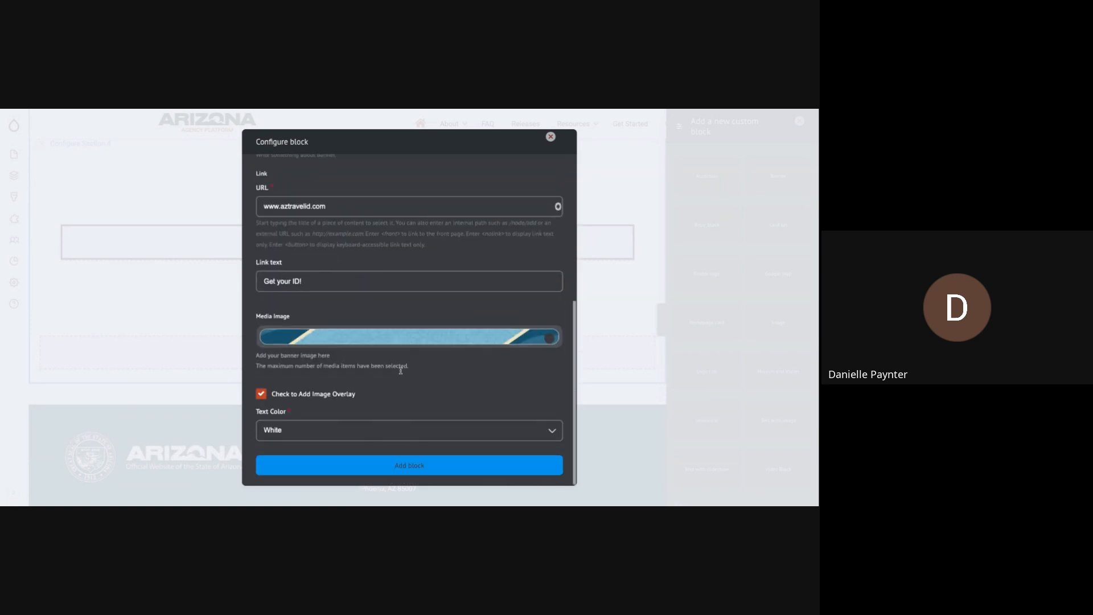
click(264, 208)
text(http)
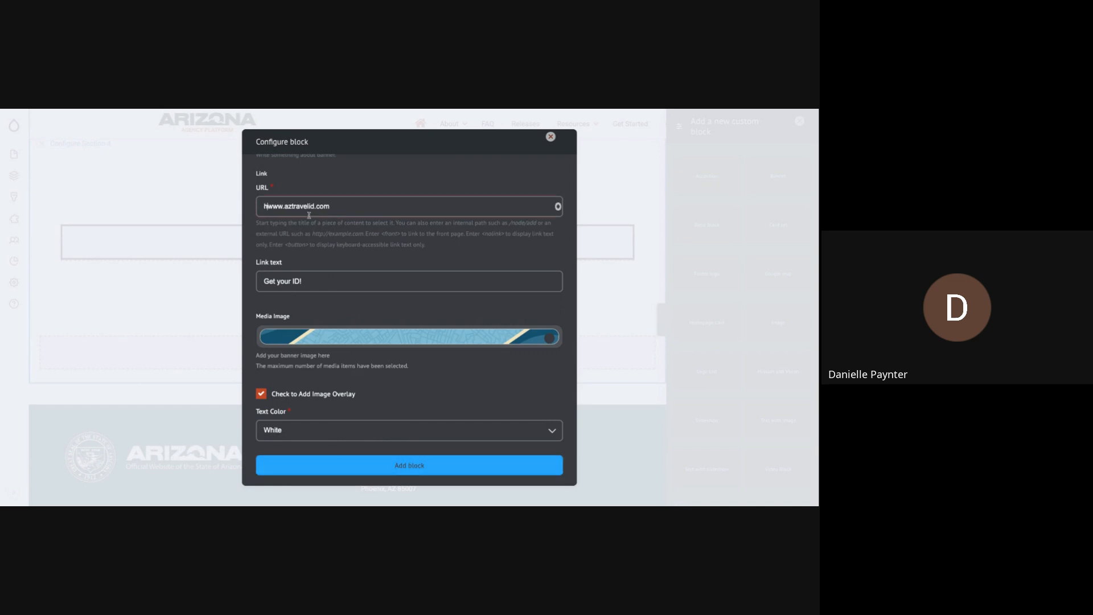
text(s://)
click(373, 464)
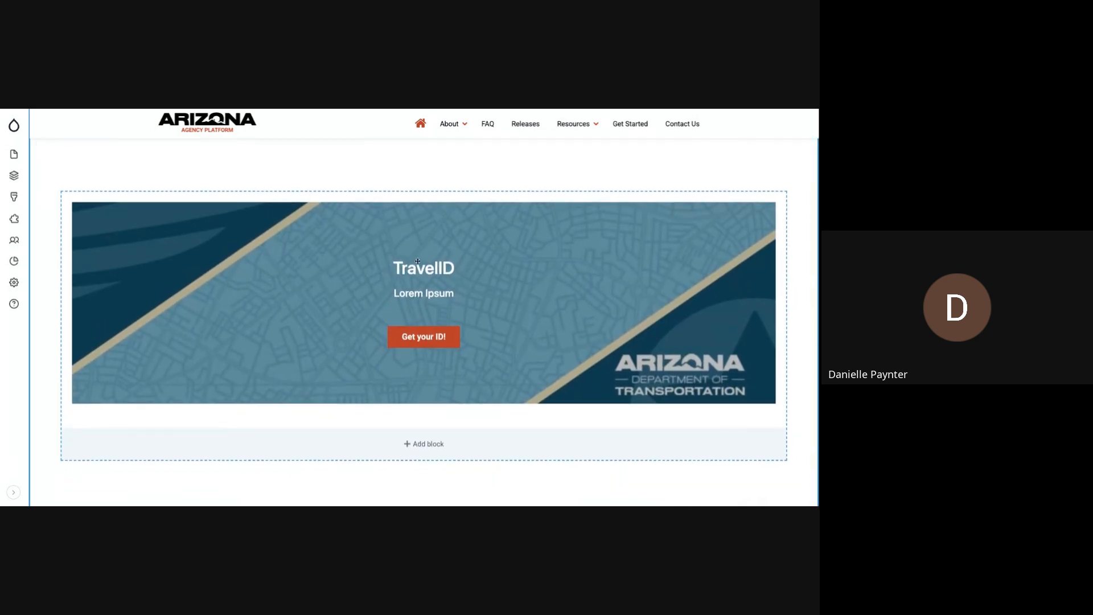
- Save the page layout and review the TravelID banner below the text on the resulting page
scroll(433, 307, down, 5)
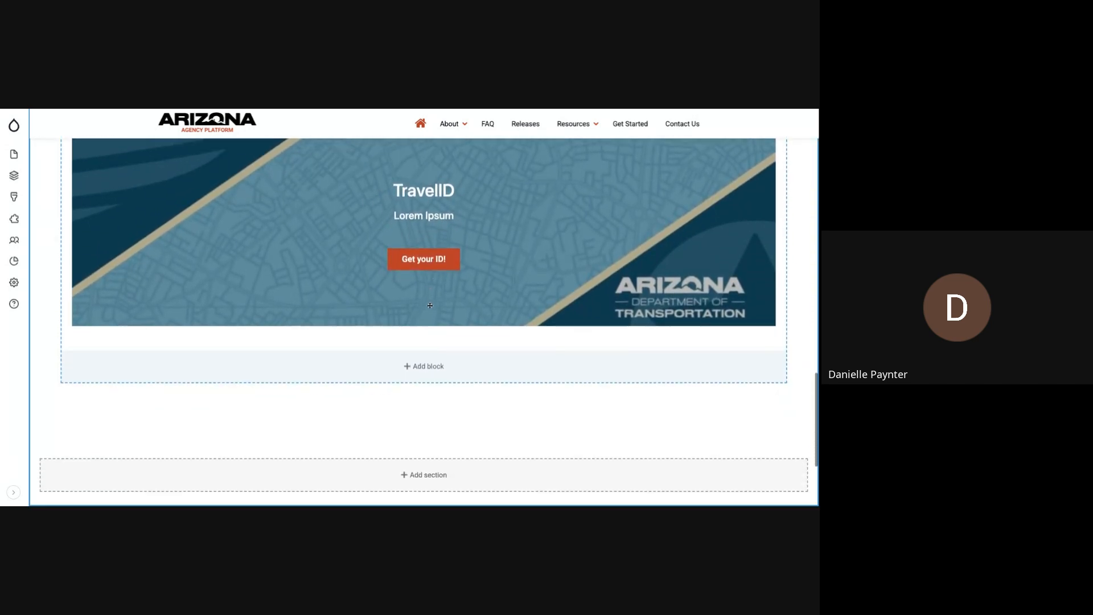
scroll(429, 306, up, 15)
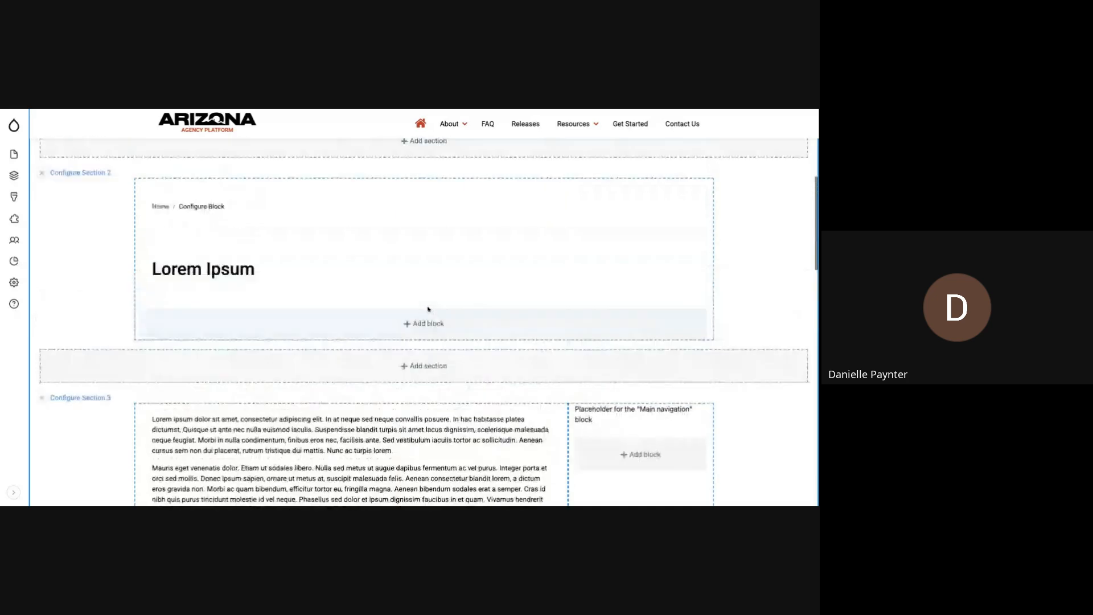
scroll(257, 249, up, 3)
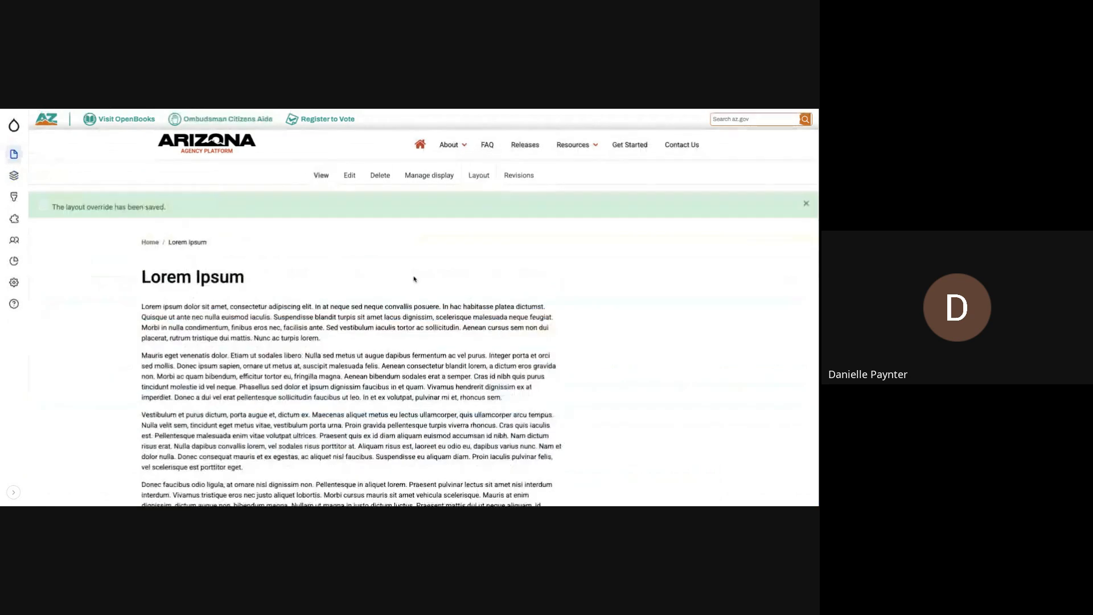
scroll(415, 278, down, 10)
scroll(417, 279, down, 1)
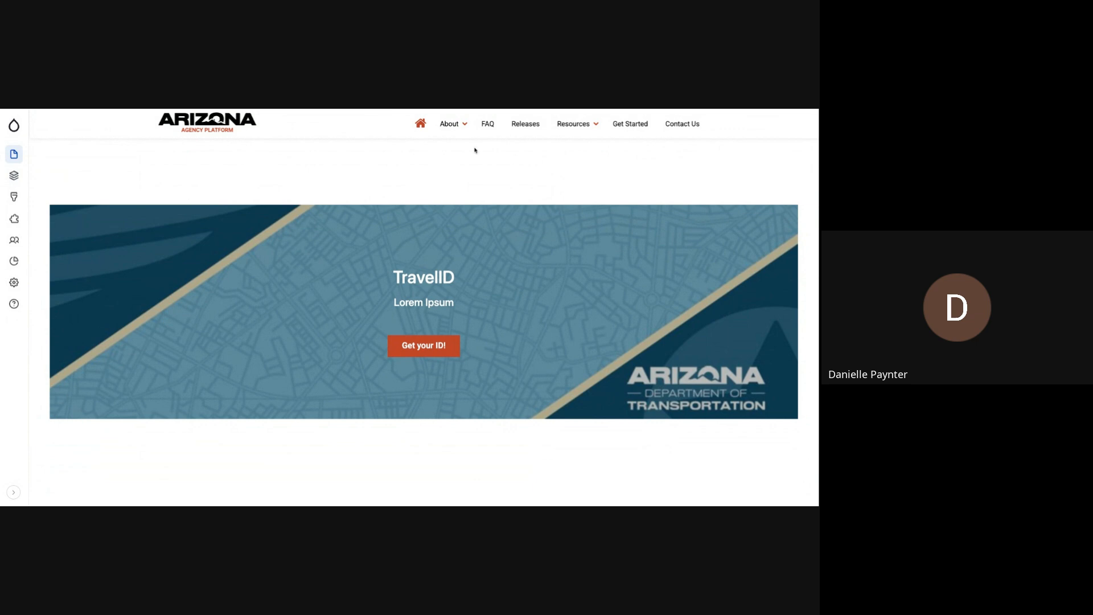
scroll(447, 169, up, 1)
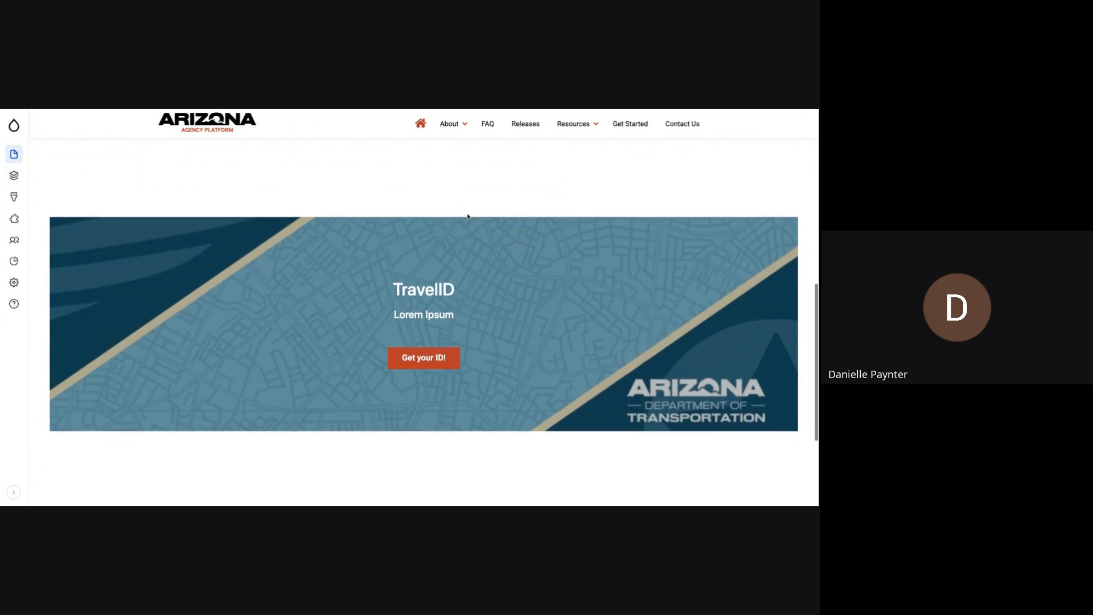
scroll(468, 217, up, 10)
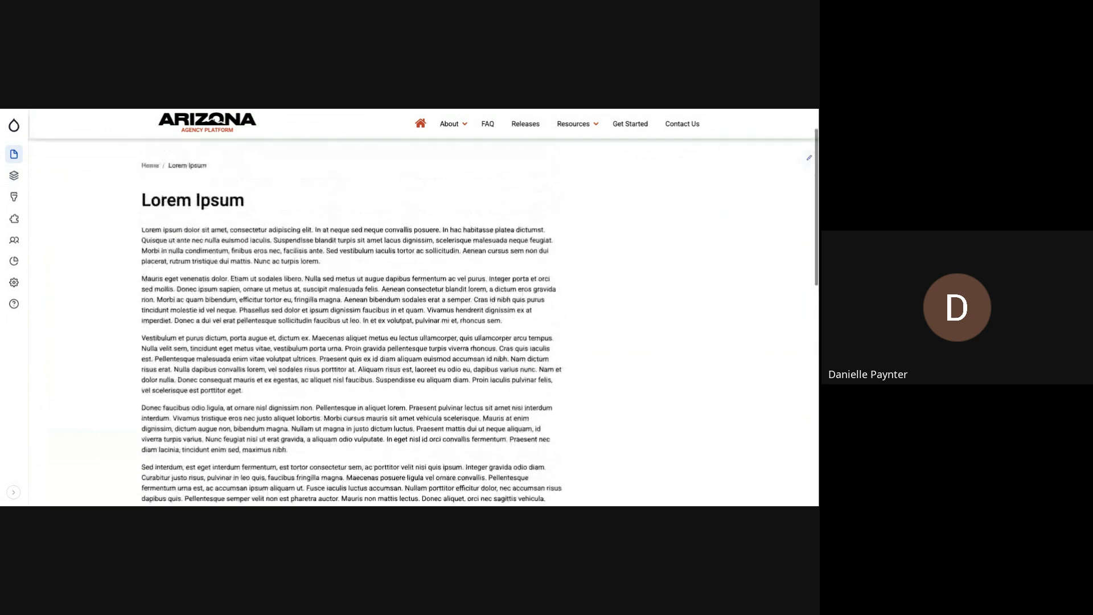
scroll(459, 215, up, 5)
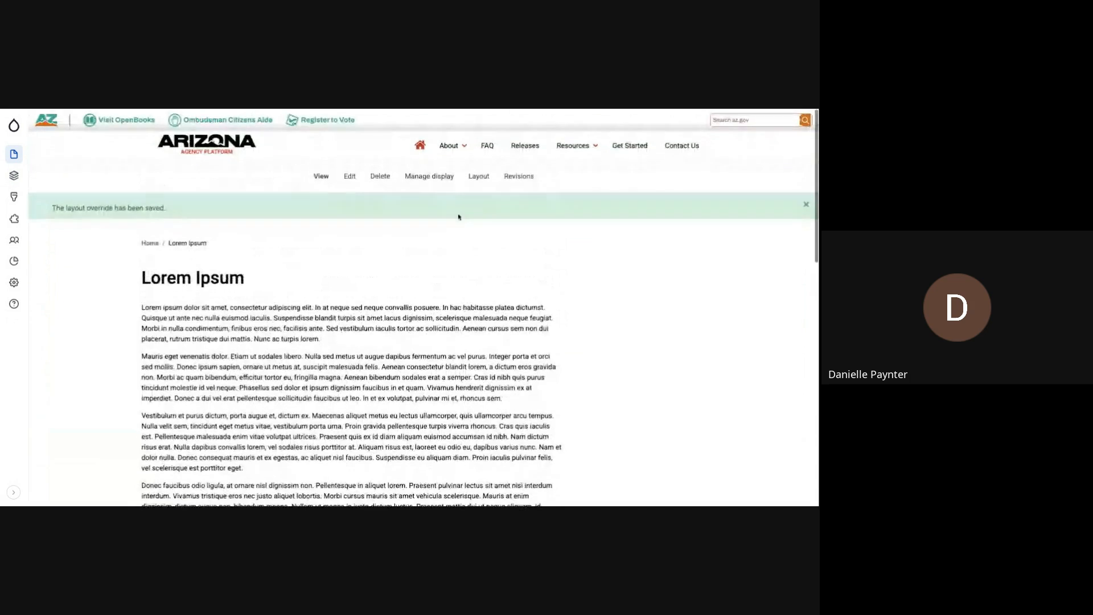
- Reopen the Lorem Ipsum page's layout and open the TravelID banner block's configuration
click(468, 176)
scroll(537, 210, down, 10)
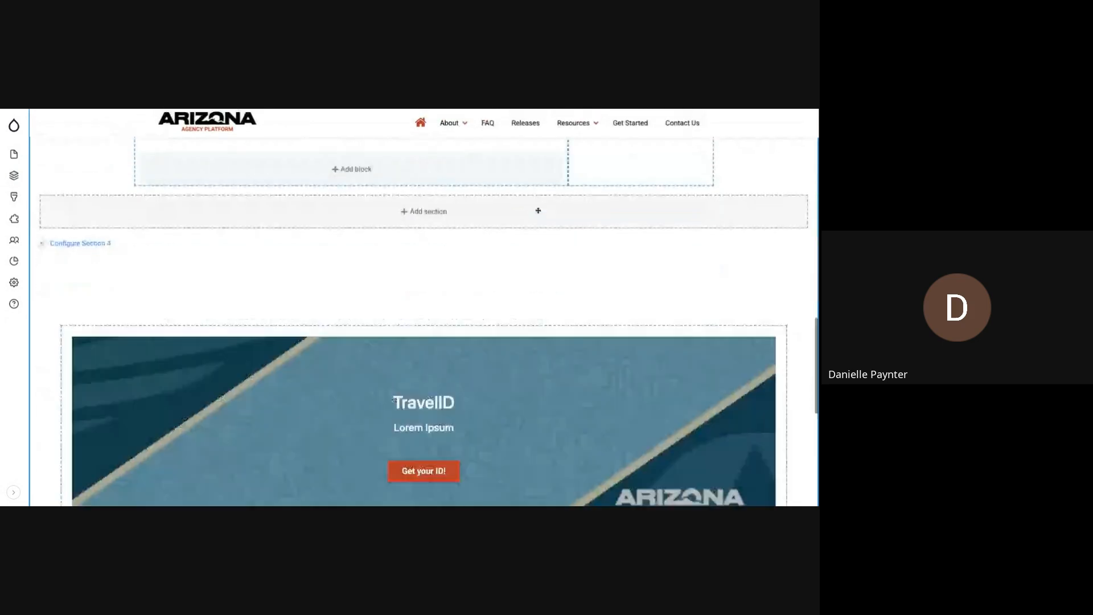
scroll(538, 210, down, 2)
mouse_move(754, 243)
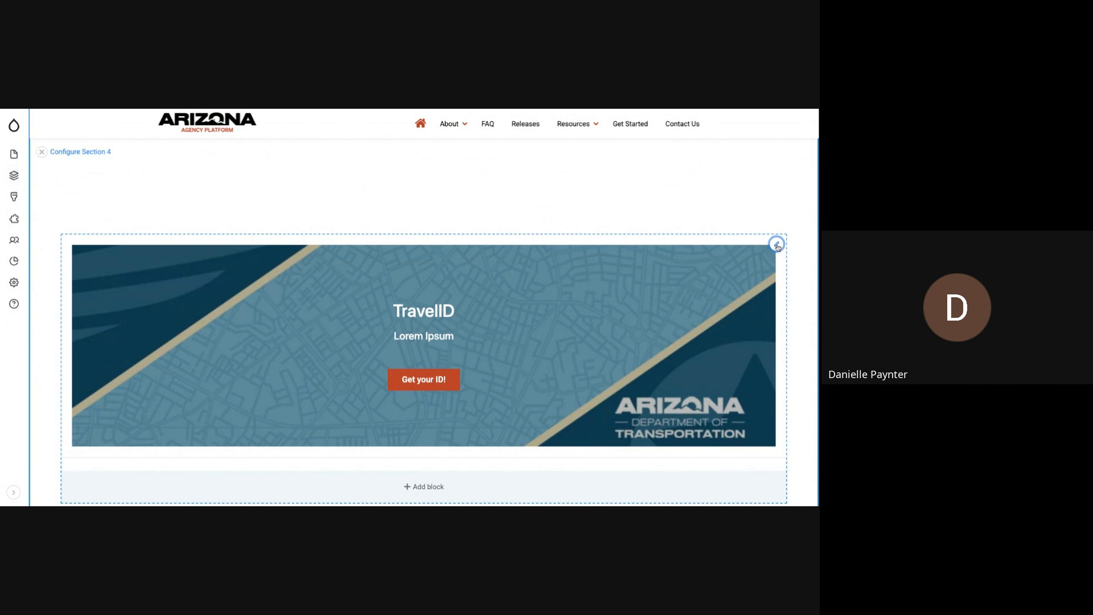
click(776, 245)
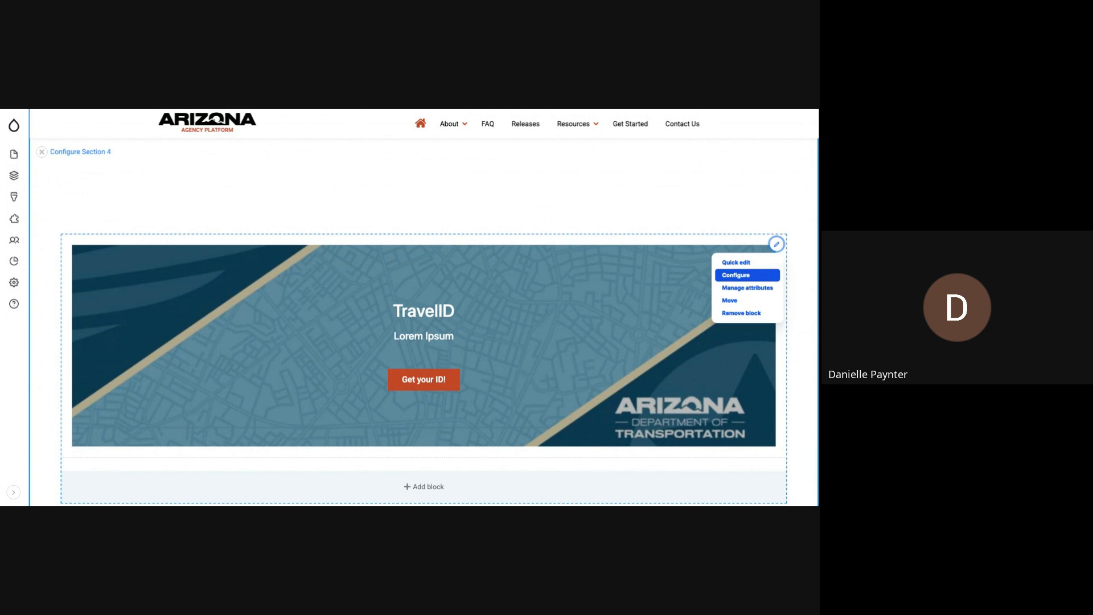
click(736, 274)
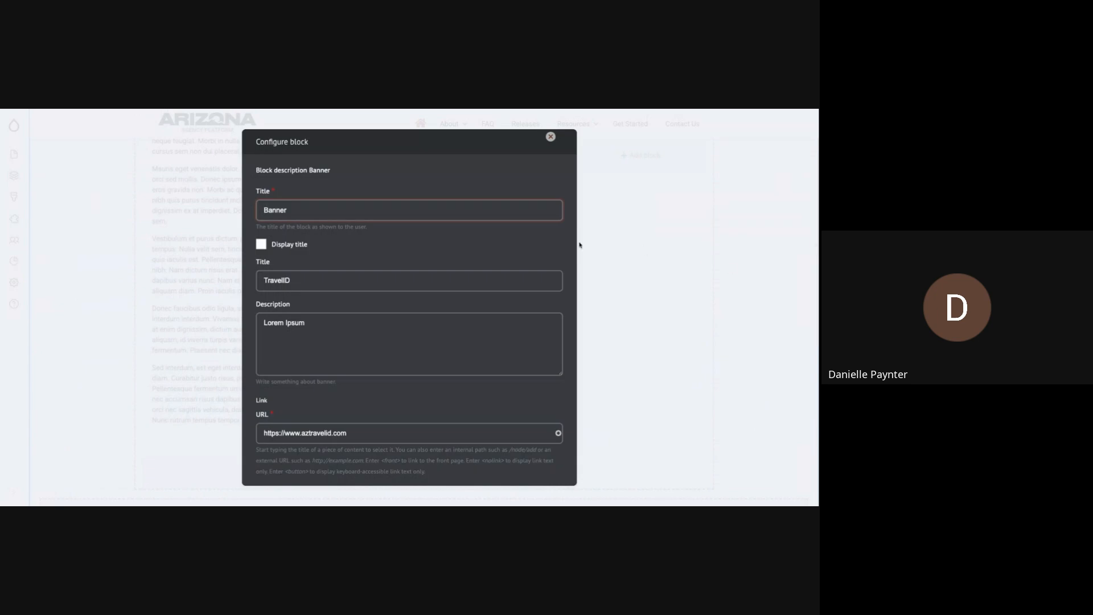
- Review the banner block's titles, description, link, image, overlay and text color settings, and close the configuration without updating
scroll(484, 255, down, 3)
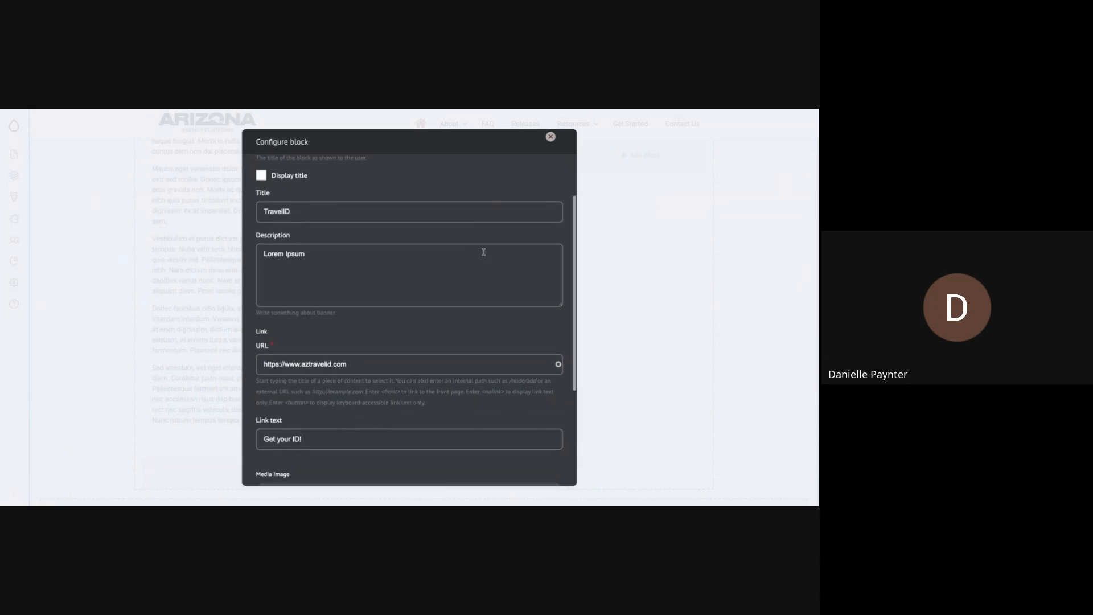
scroll(483, 252, up, 3)
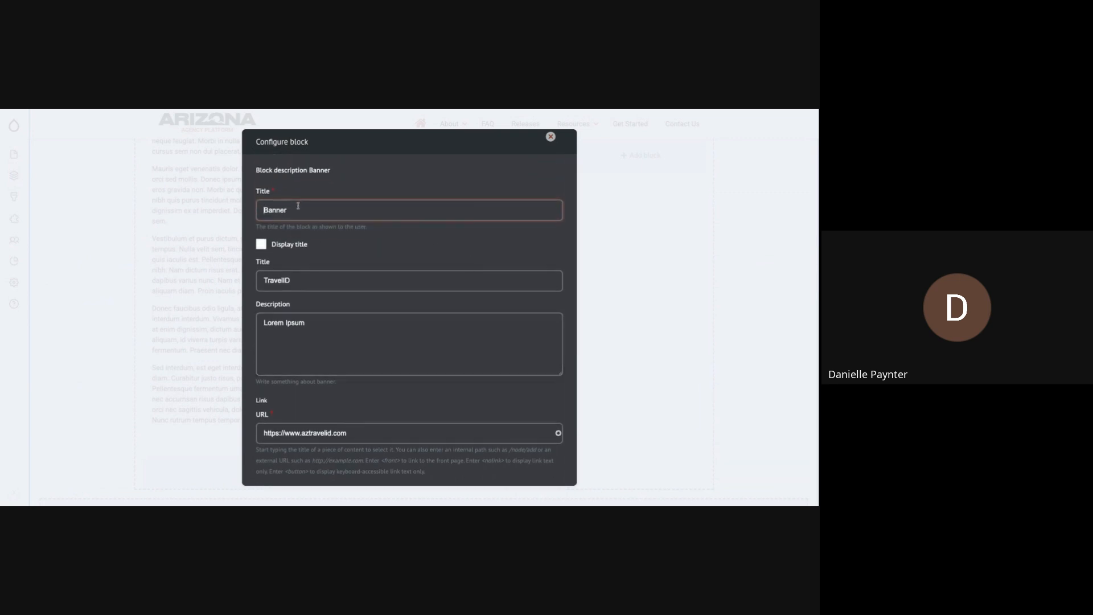
scroll(342, 244, down, 1)
drag(292, 237, 267, 236)
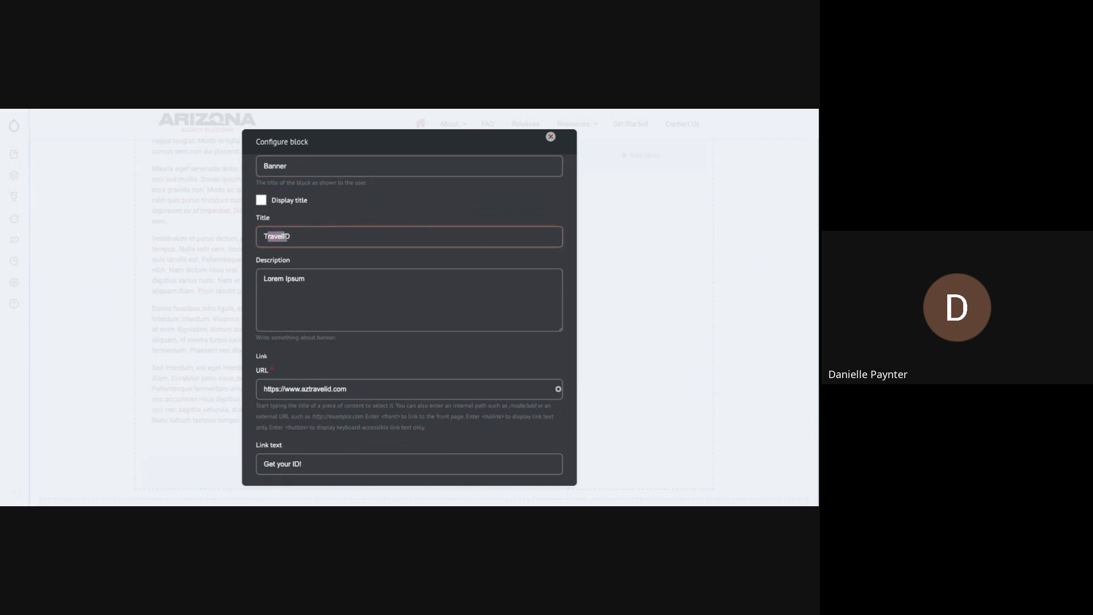
drag(277, 278, 334, 274)
scroll(335, 270, down, 3)
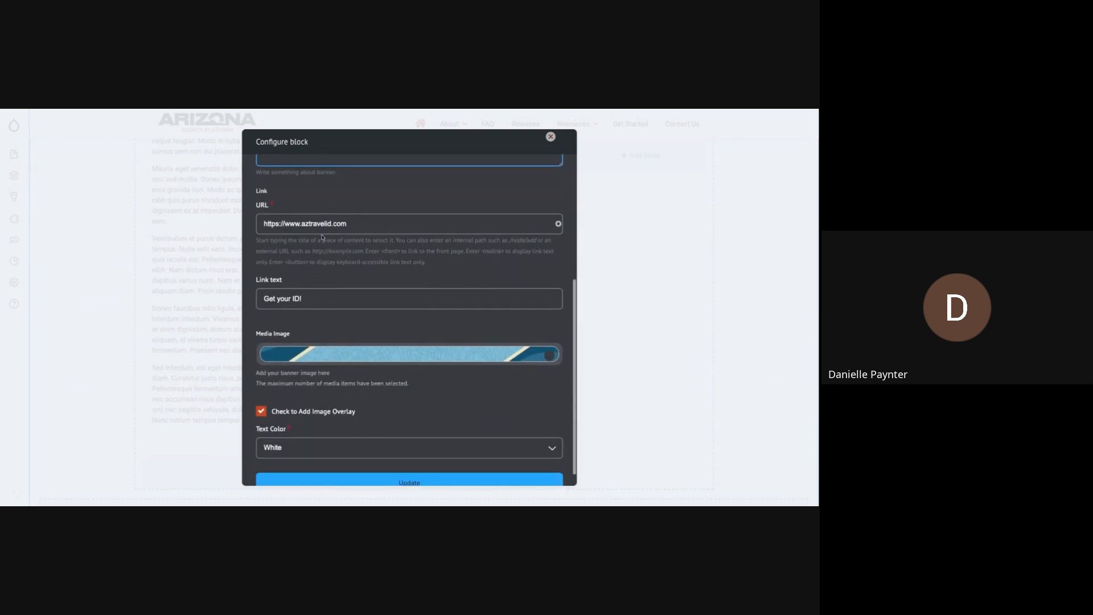
scroll(335, 242, down, 1)
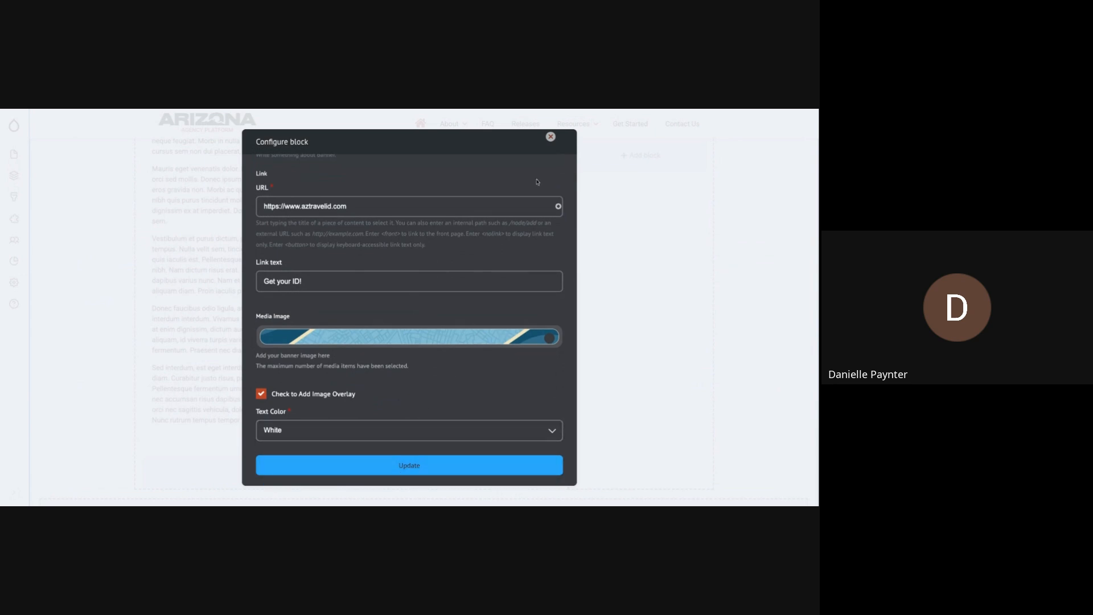
click(550, 137)
- Move the TravelID banner block out of Section 4 into the main text column above, directly below the last paragraph
scroll(378, 322, down, 10)
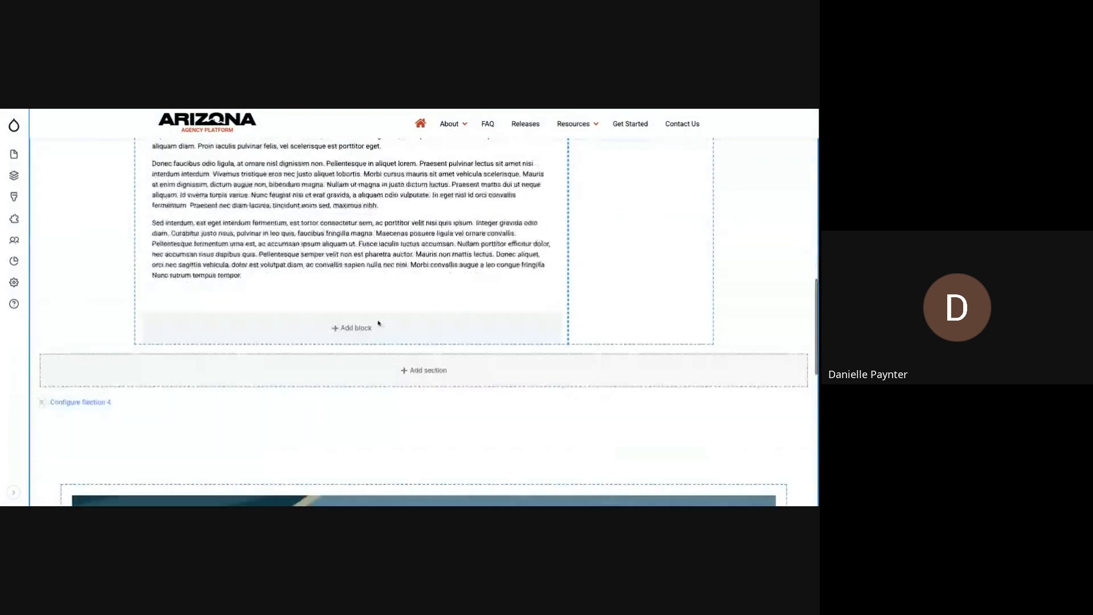
scroll(378, 320, up, 2)
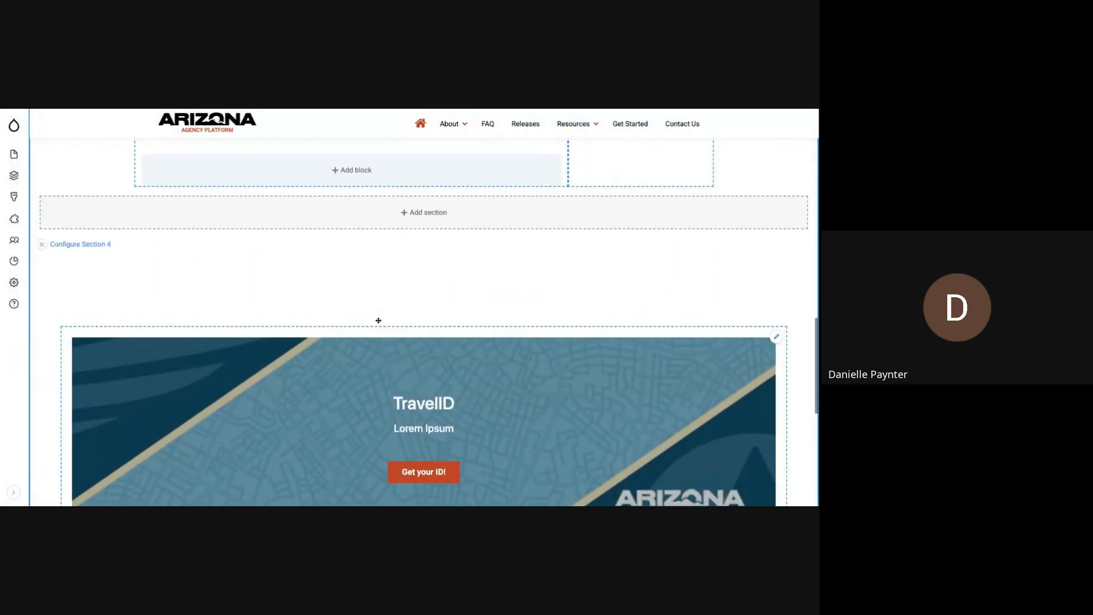
scroll(380, 353, up, 5)
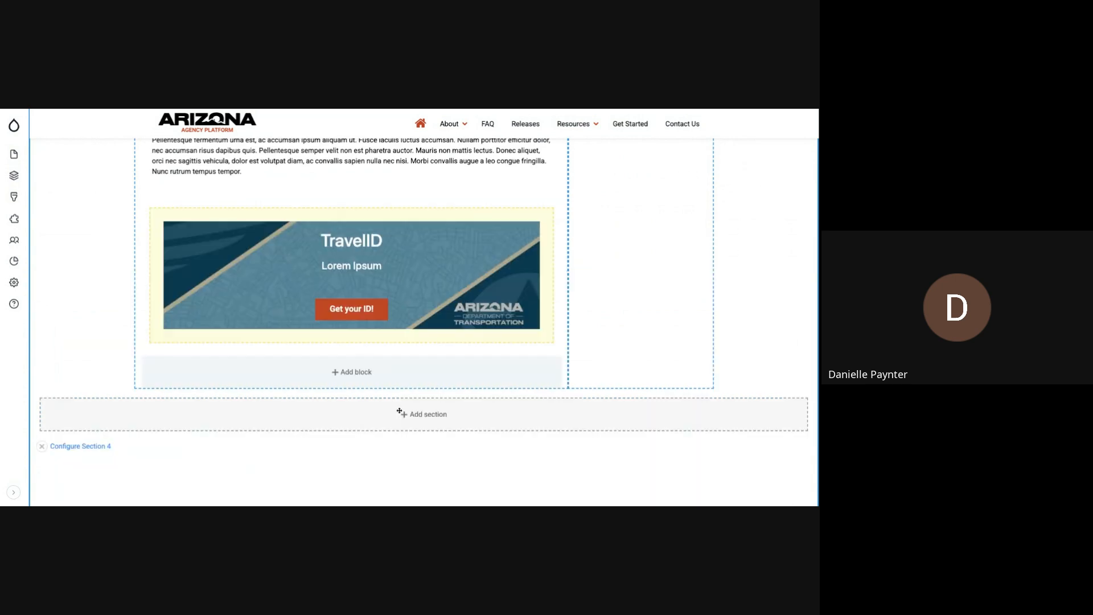
scroll(352, 239, up, 3)
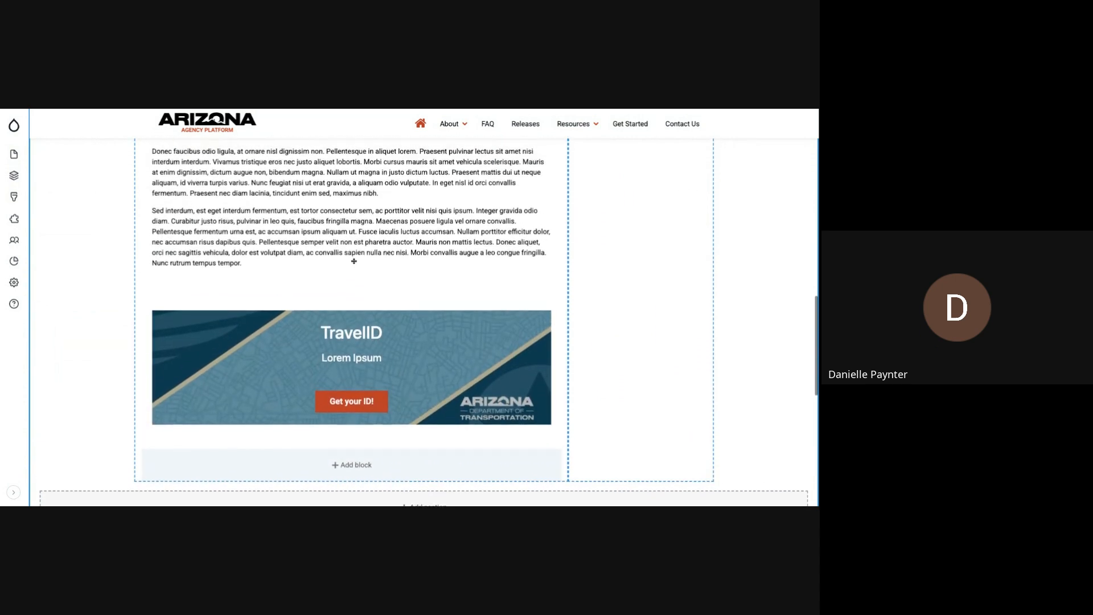
scroll(353, 261, down, 3)
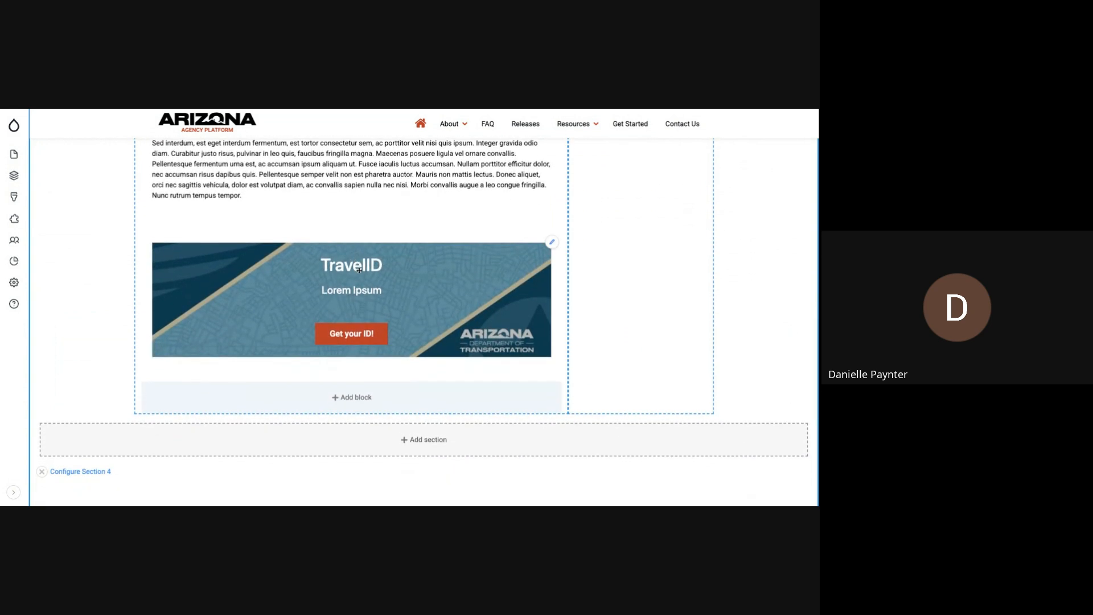
- Review the empty Section 4's container type, gutters and advanced container, row and column settings, and close the configuration without updating
scroll(509, 260, down, 5)
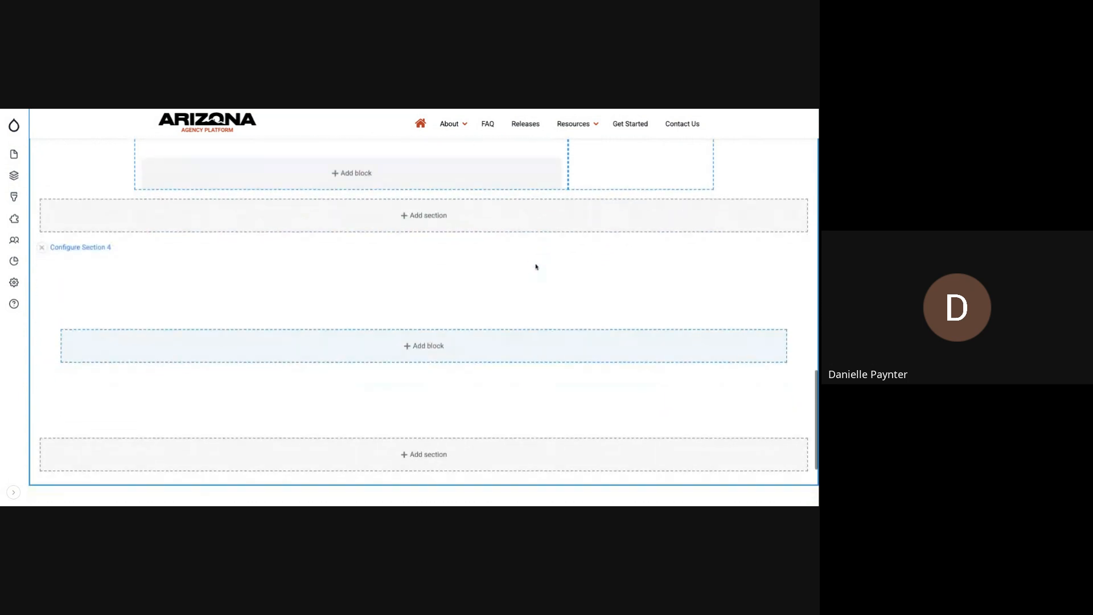
click(88, 248)
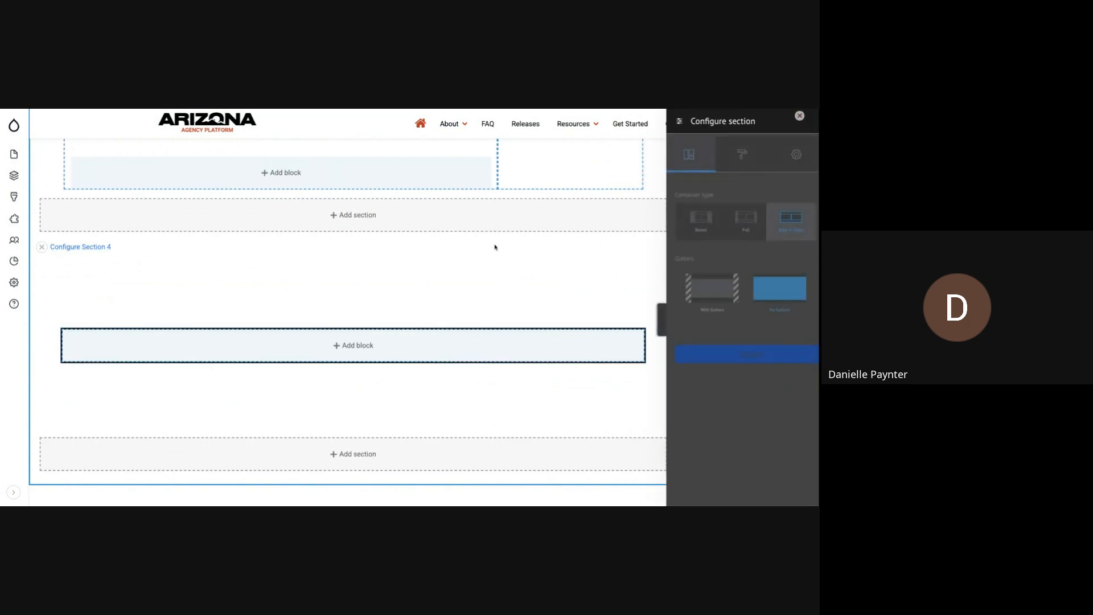
click(795, 154)
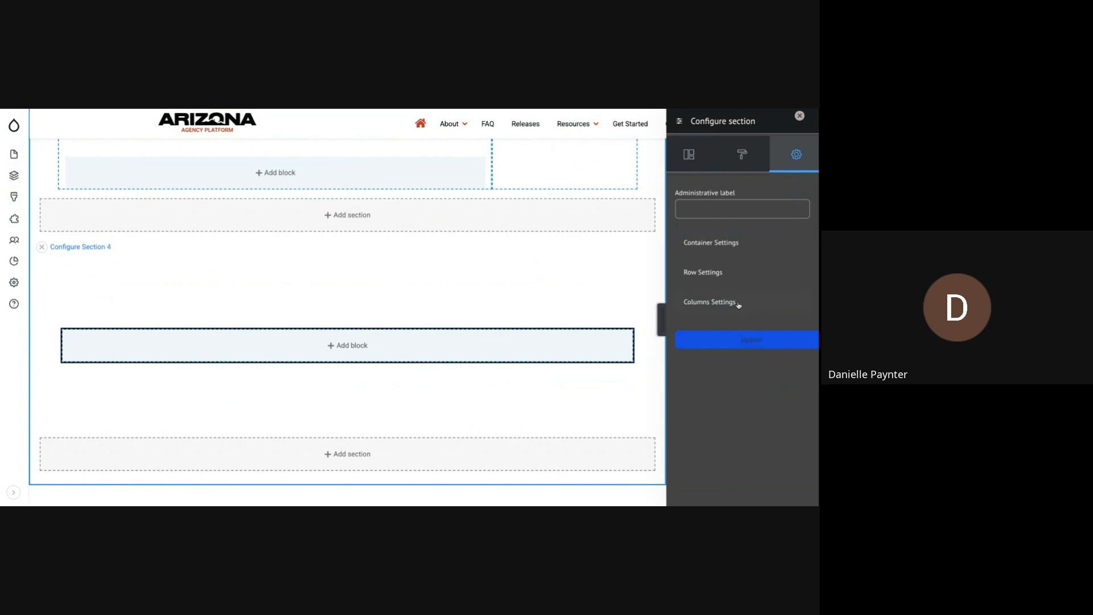
scroll(784, 180, down, 1)
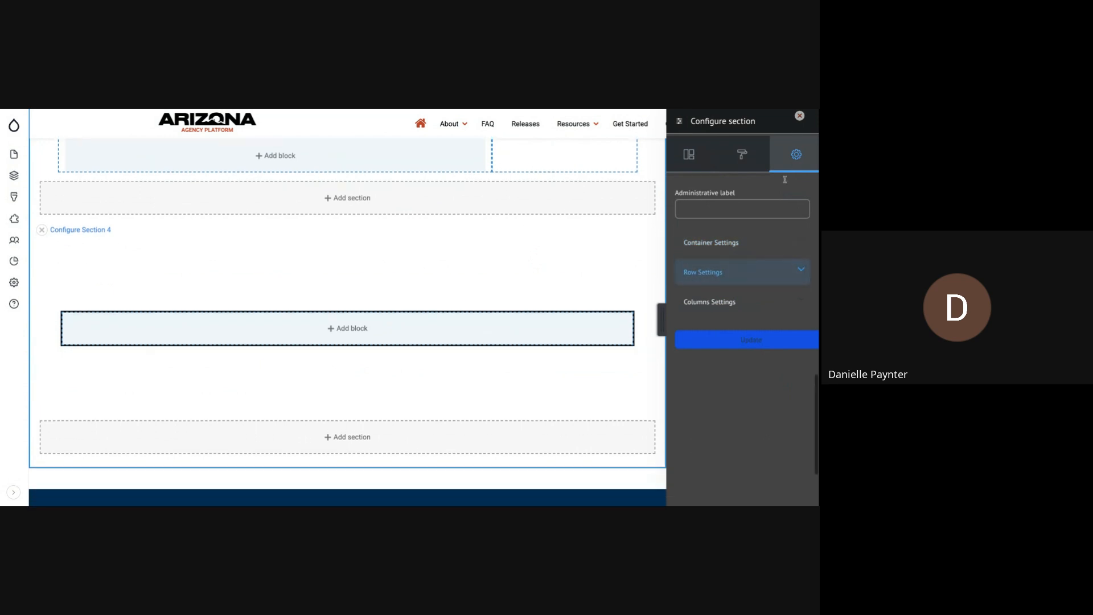
click(799, 116)
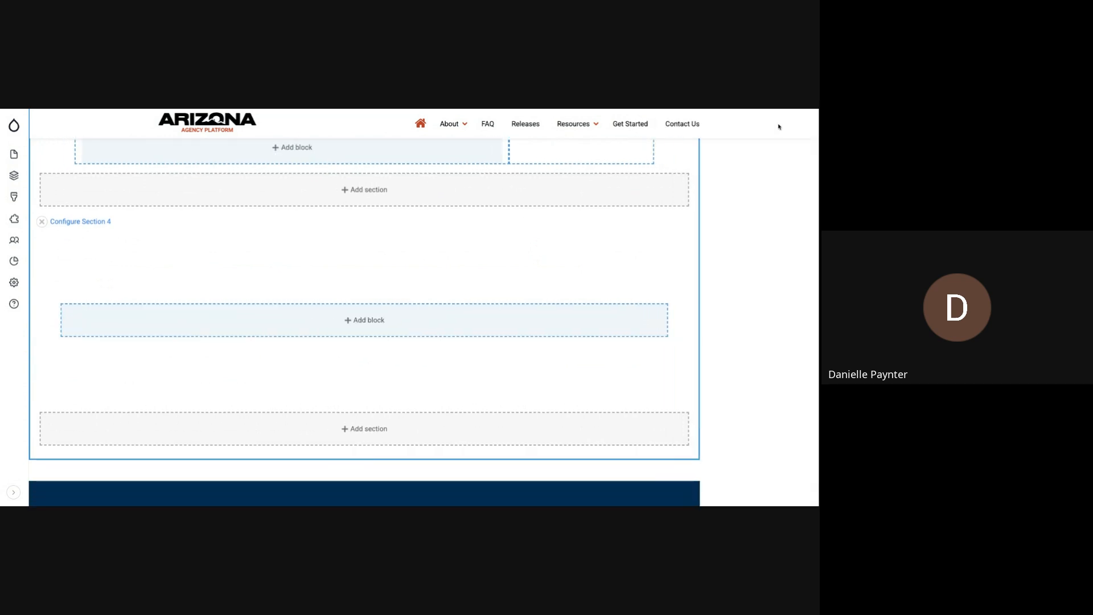
- Remove the empty Section 4 from the page layout and confirm the removal
click(42, 222)
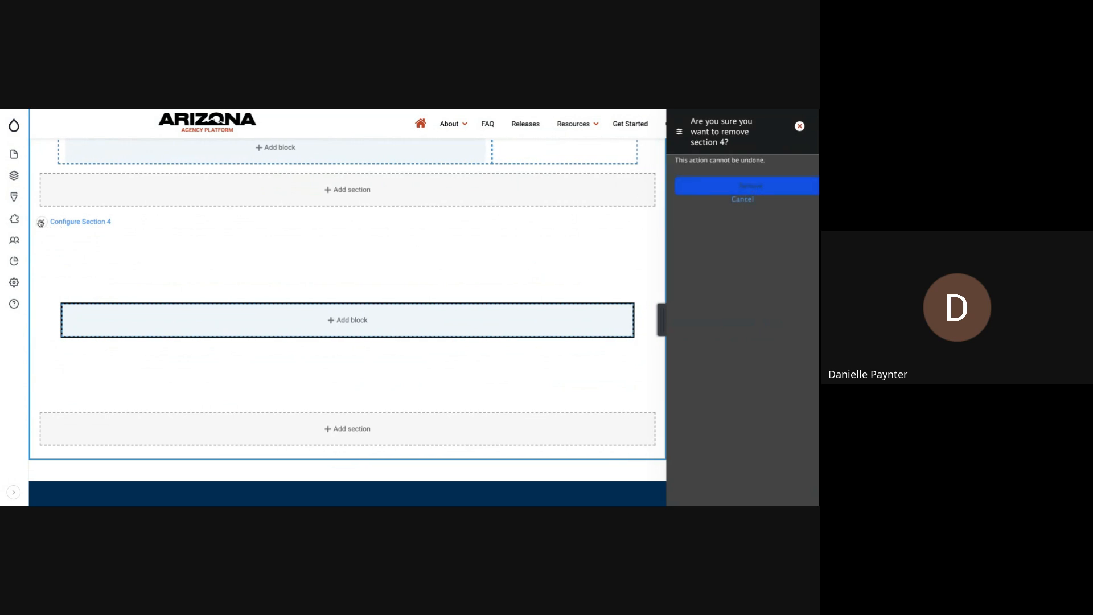
click(754, 187)
scroll(391, 271, down, 15)
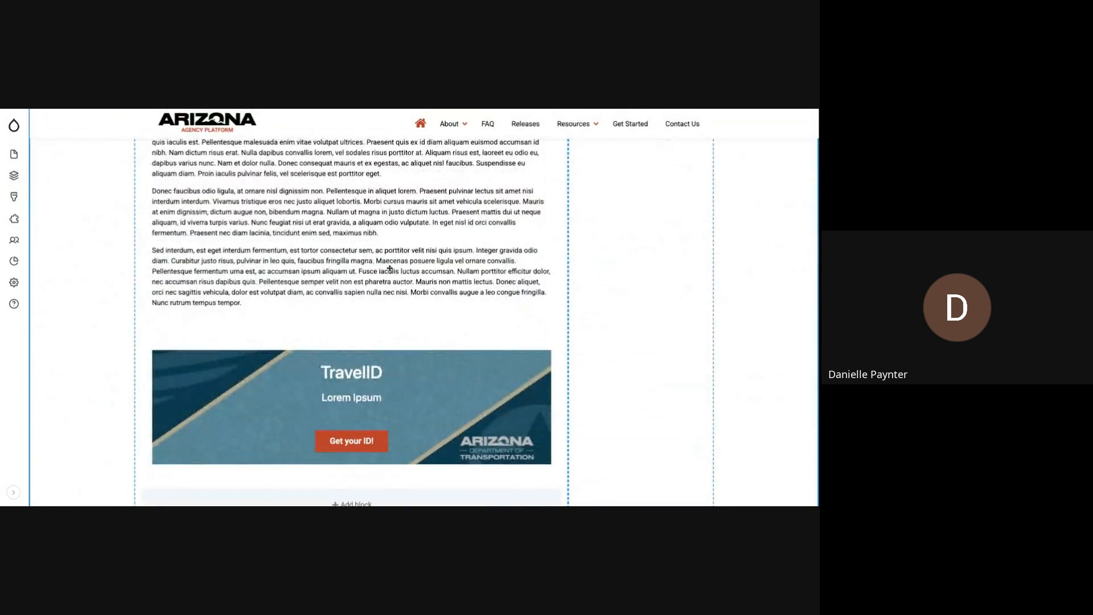
- Save the page layout and review the relocated TravelID banner beneath the last paragraph on the published page
scroll(390, 268, up, 20)
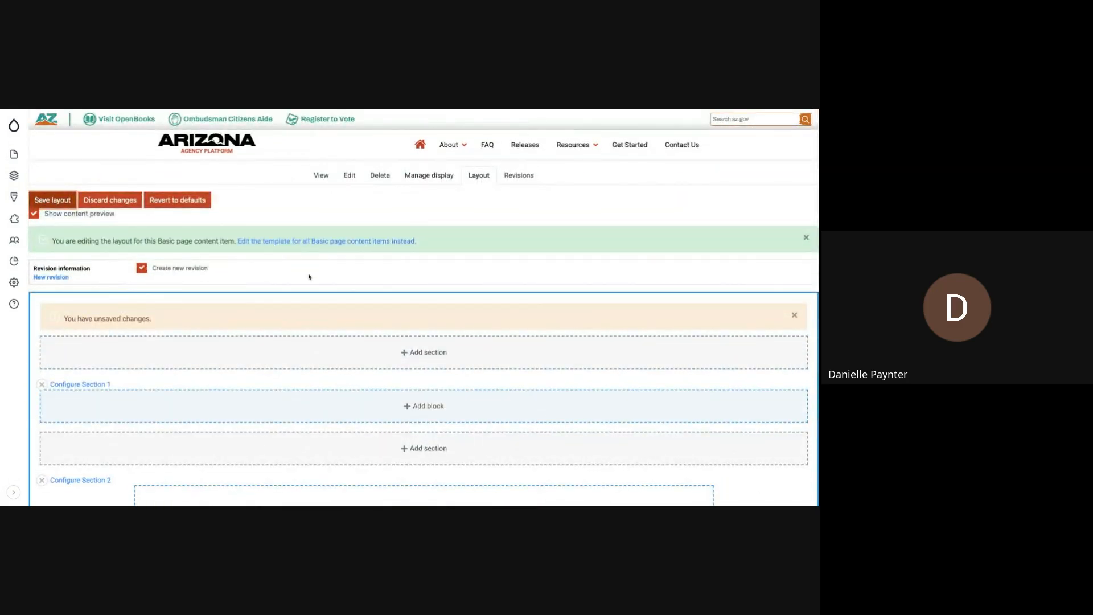
scroll(336, 278, down, 12)
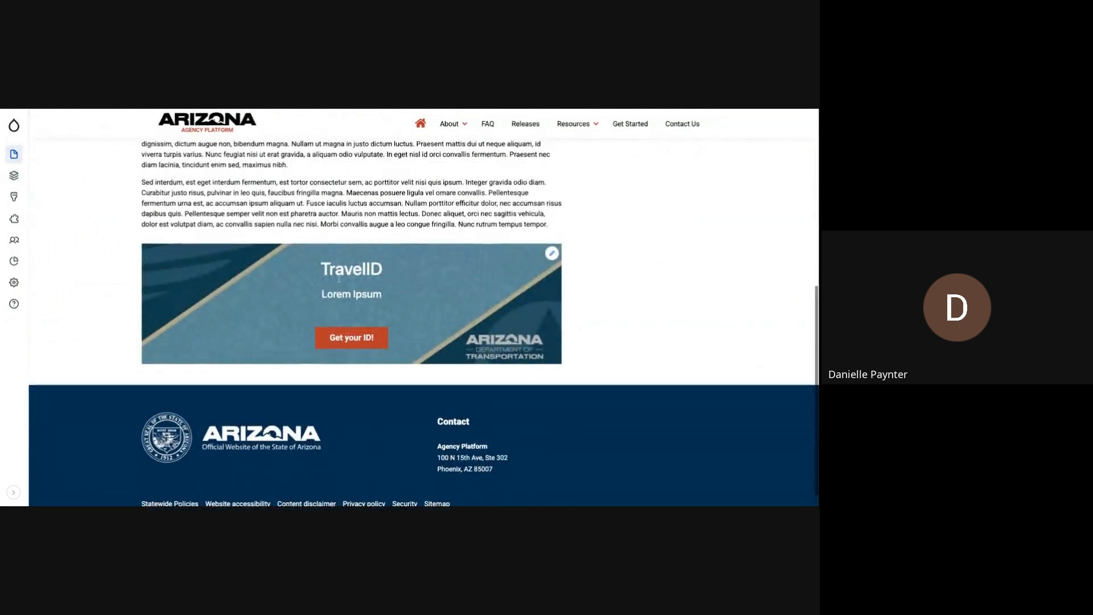
scroll(339, 280, up, 1)
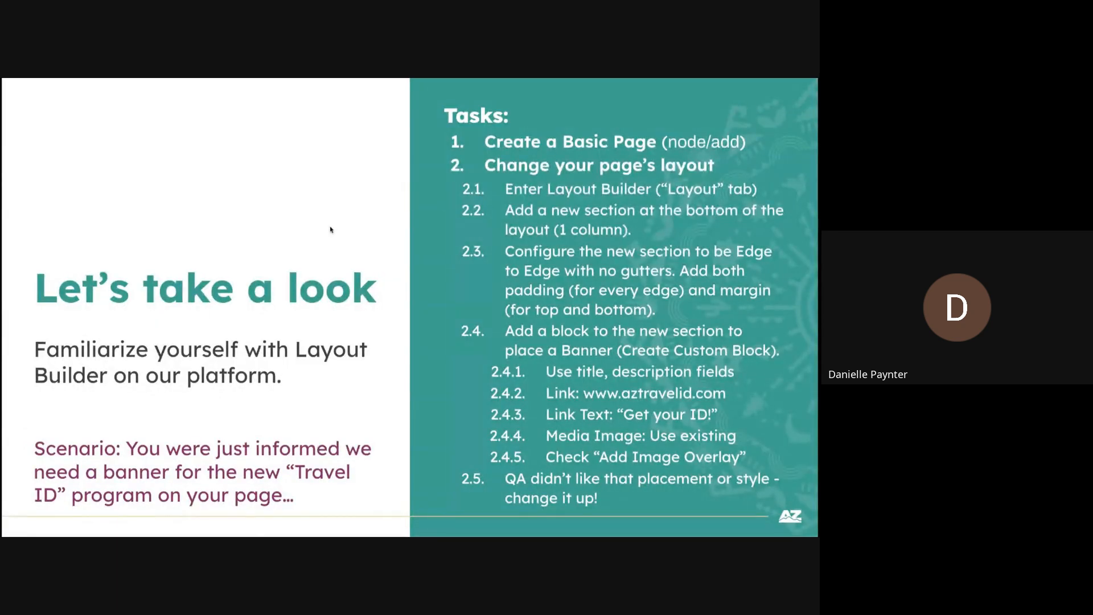
key(Right)
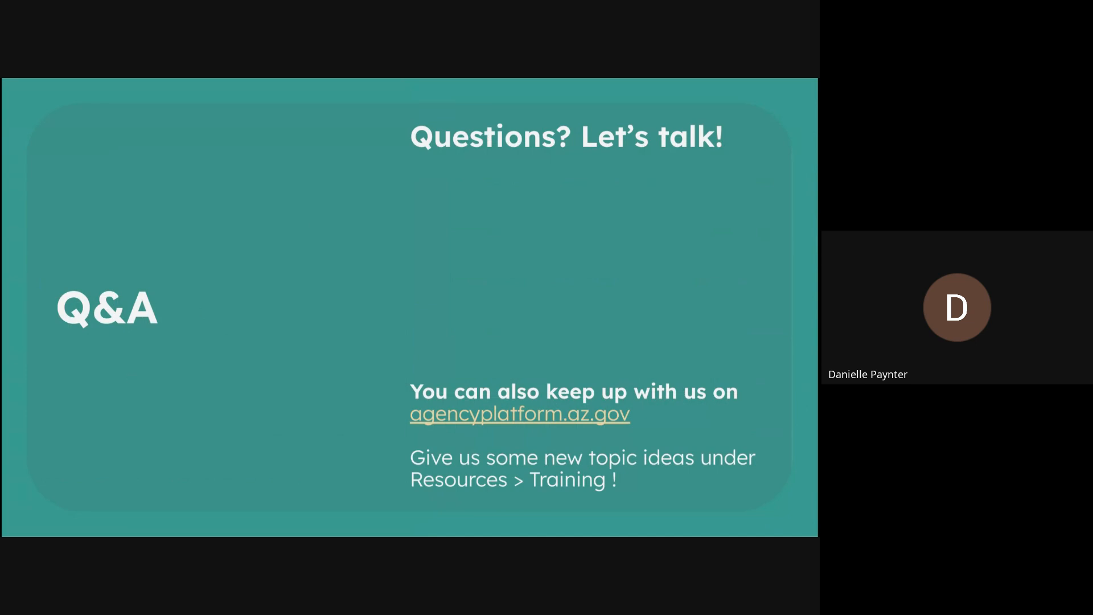